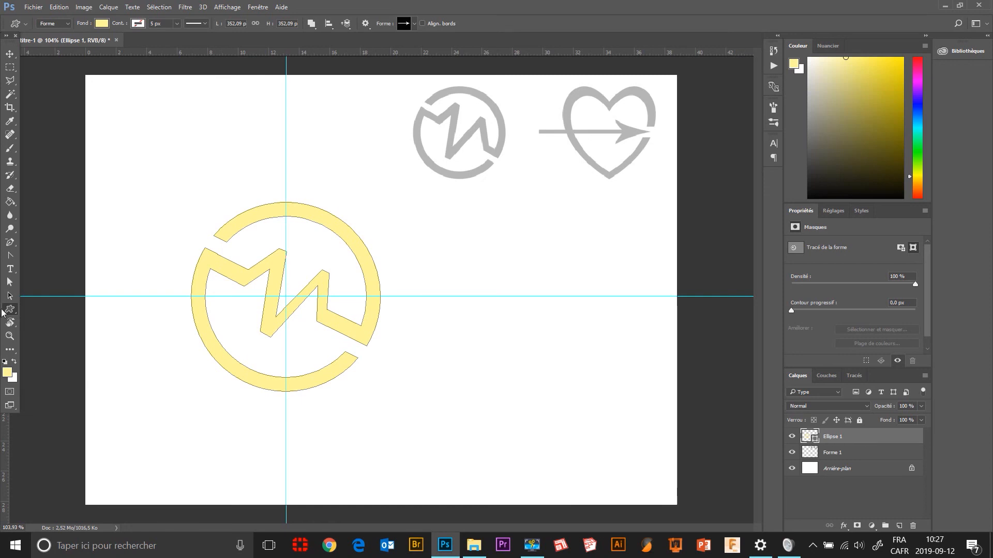
# Draw a closed triangle about 119 × 266 px with the Pen tool on a new shape layer beside the circular logo, keeping its right edge vertical.
pyautogui.moveTo(10, 242); pyautogui.dragTo(50, 243)
pyautogui.click(50, 243)
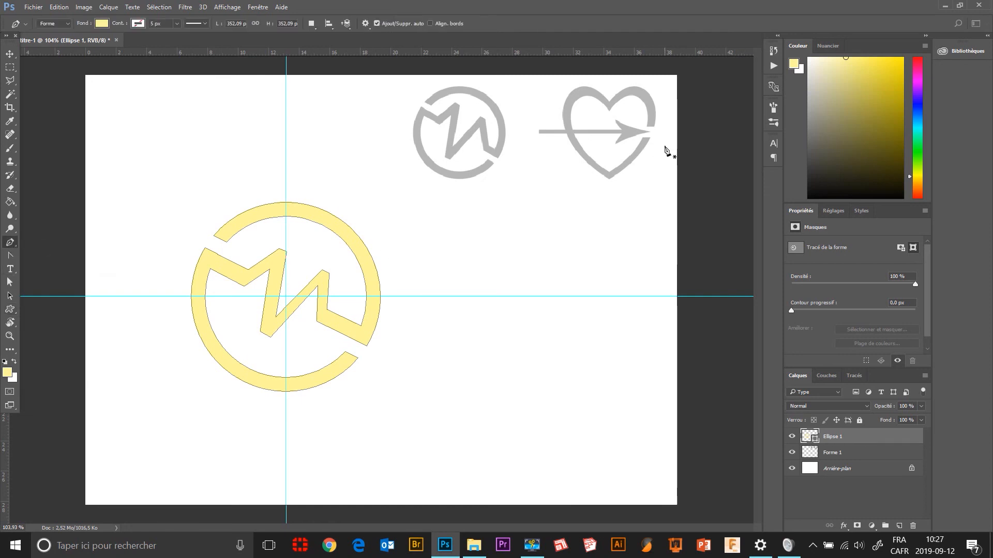
pyautogui.click(311, 23)
pyautogui.click(311, 25)
pyautogui.click(551, 386)
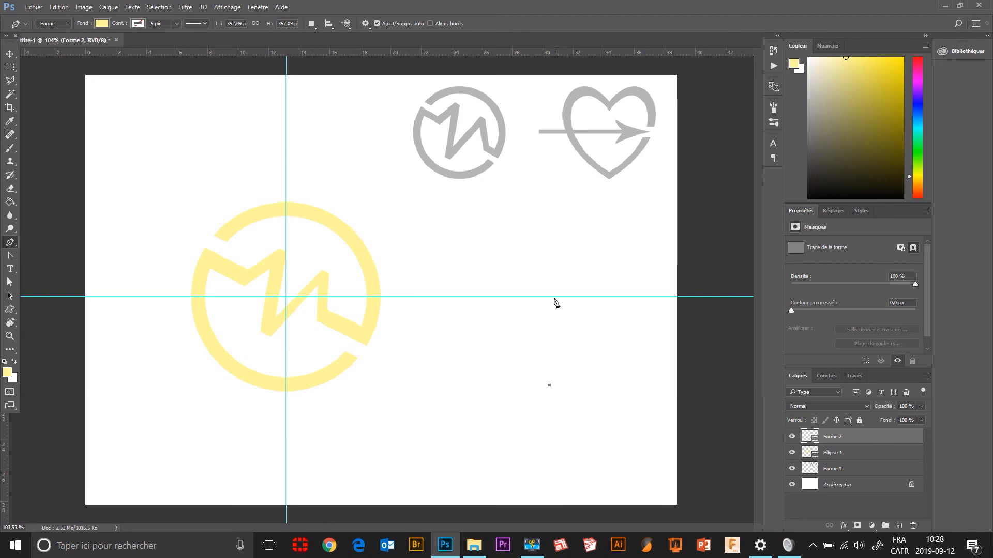
pyautogui.click(549, 242)
pyautogui.click(485, 269)
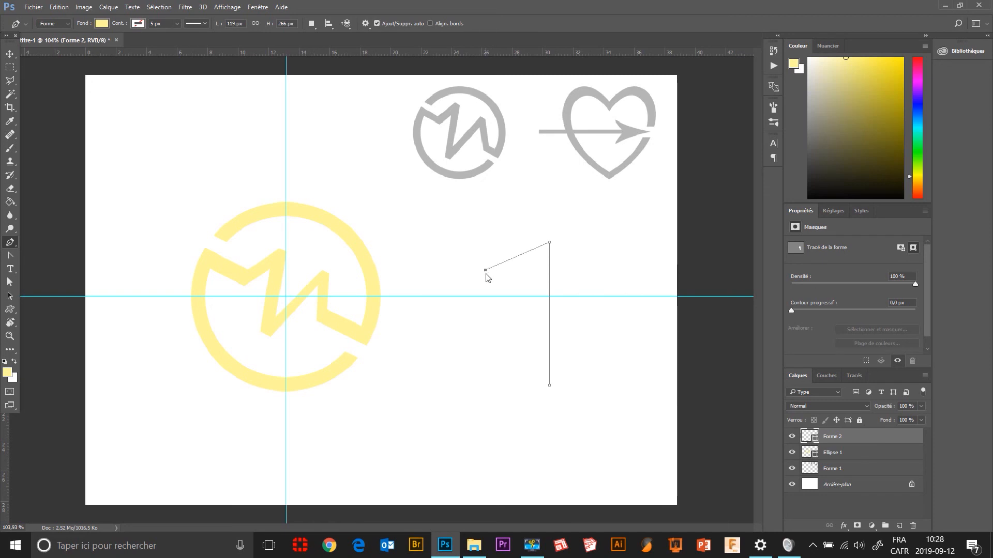
pyautogui.click(549, 385)
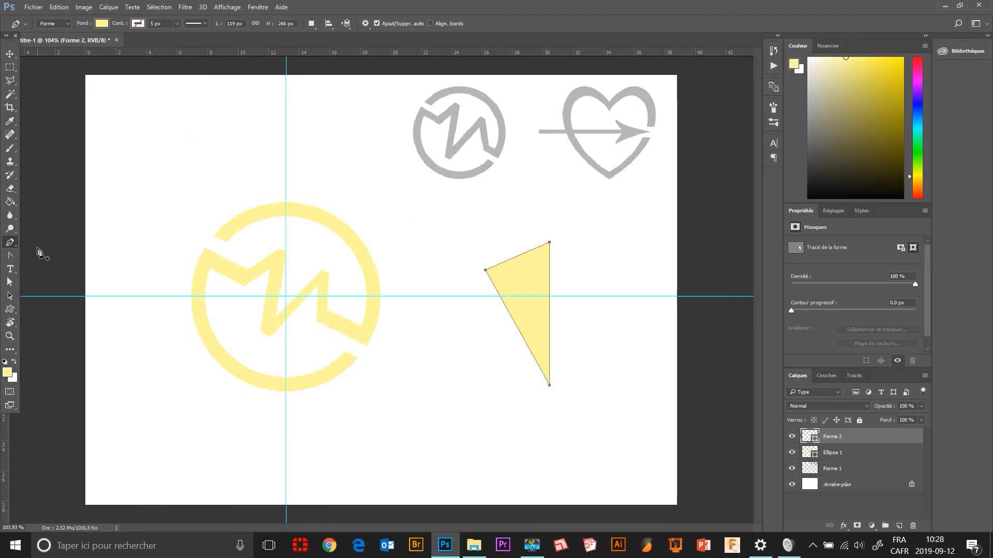
# Convert the triangle's left corner to a smooth point and adjust its position and handles to form the left half of a heart.
pyautogui.click(11, 256)
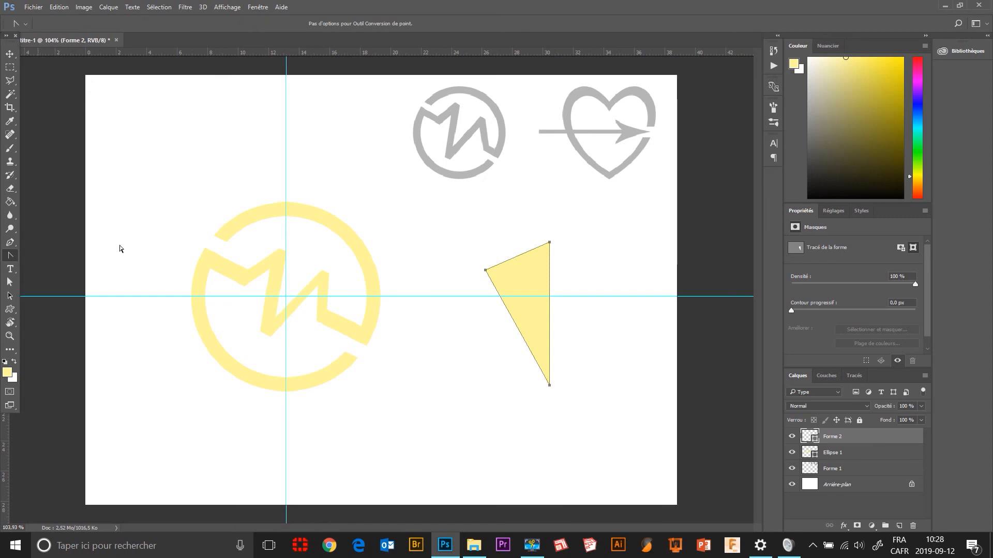
pyautogui.moveTo(485, 270); pyautogui.dragTo(471, 324)
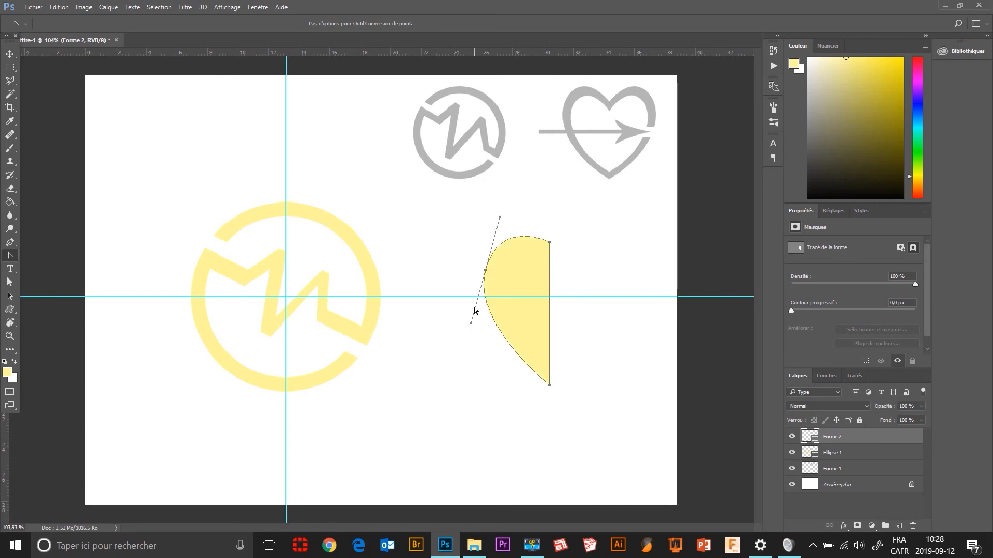
pyautogui.click(10, 282)
pyautogui.moveTo(487, 275)
pyautogui.mouseDown()
pyautogui.moveTo(485, 264)
pyautogui.moveTo(492, 285)
pyautogui.moveTo(492, 275)
pyautogui.mouseUp()
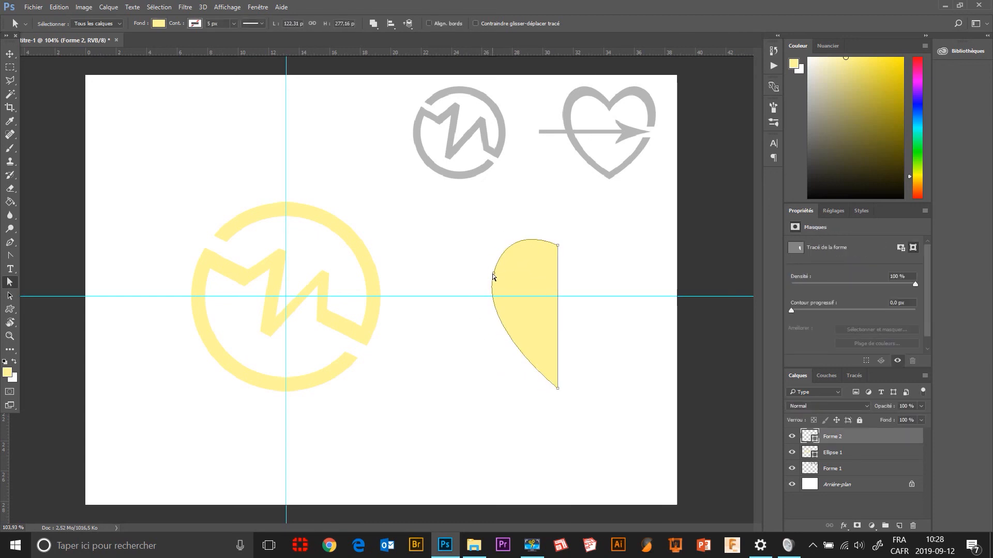
pyautogui.click(493, 275)
pyautogui.moveTo(493, 273)
pyautogui.mouseDown()
pyautogui.moveTo(477, 266)
pyautogui.moveTo(489, 267)
pyautogui.mouseUp()
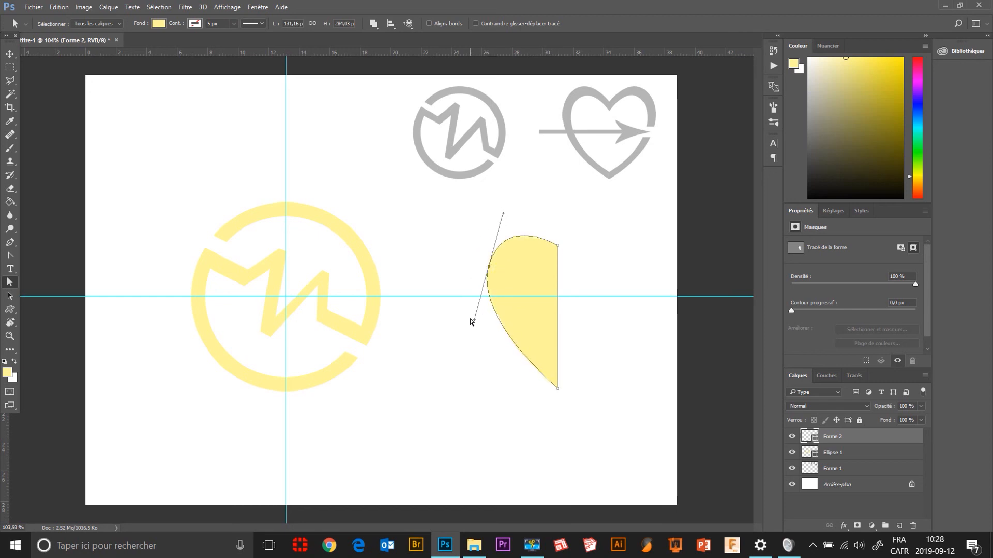
pyautogui.moveTo(476, 320); pyautogui.dragTo(471, 333)
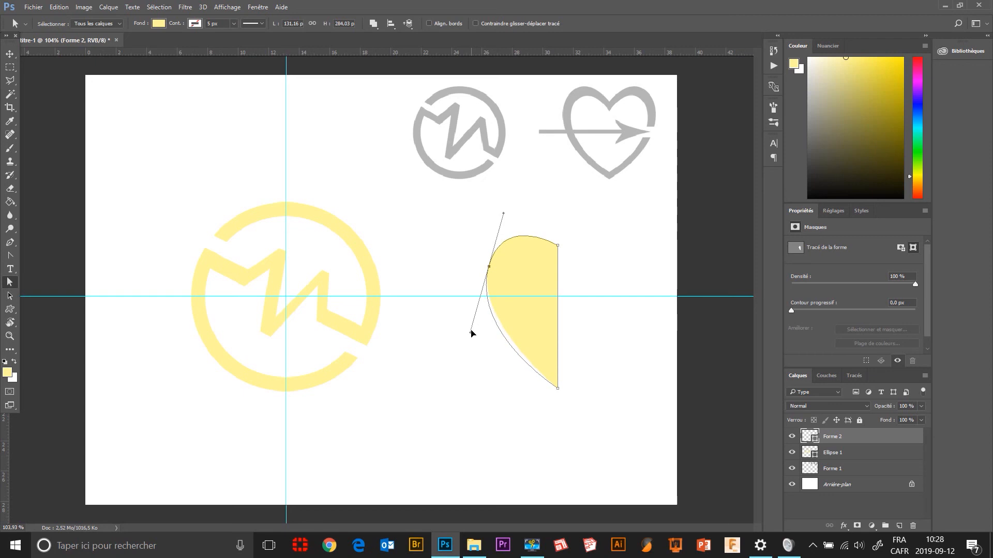
pyautogui.moveTo(487, 267); pyautogui.dragTo(490, 264)
pyautogui.moveTo(505, 212); pyautogui.dragTo(505, 214)
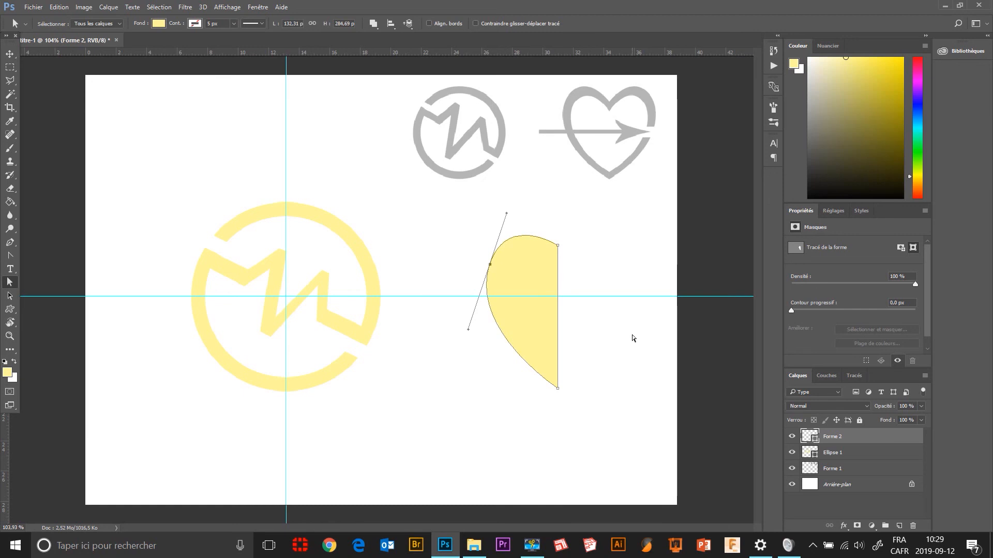
pyautogui.click(618, 345)
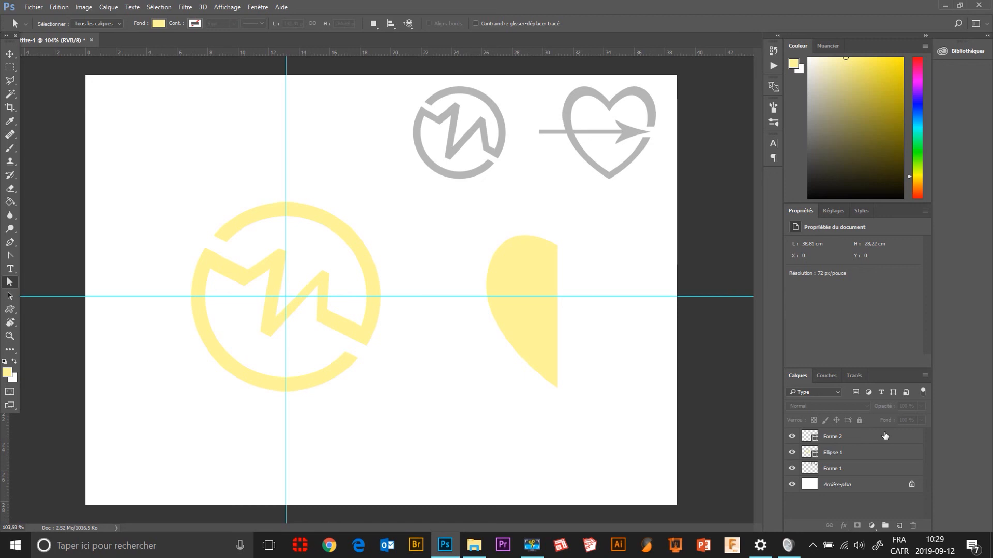
# Cut a smaller half-heart out of the Forme 2 shape with the Pen tool, using the Soustraire la forme avant path operation.
pyautogui.click(810, 435)
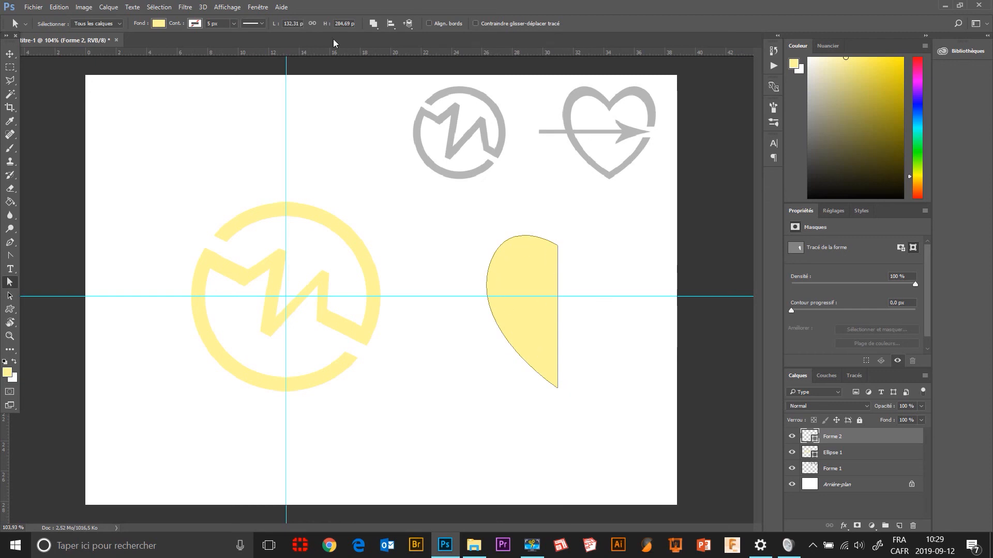
pyautogui.click(373, 24)
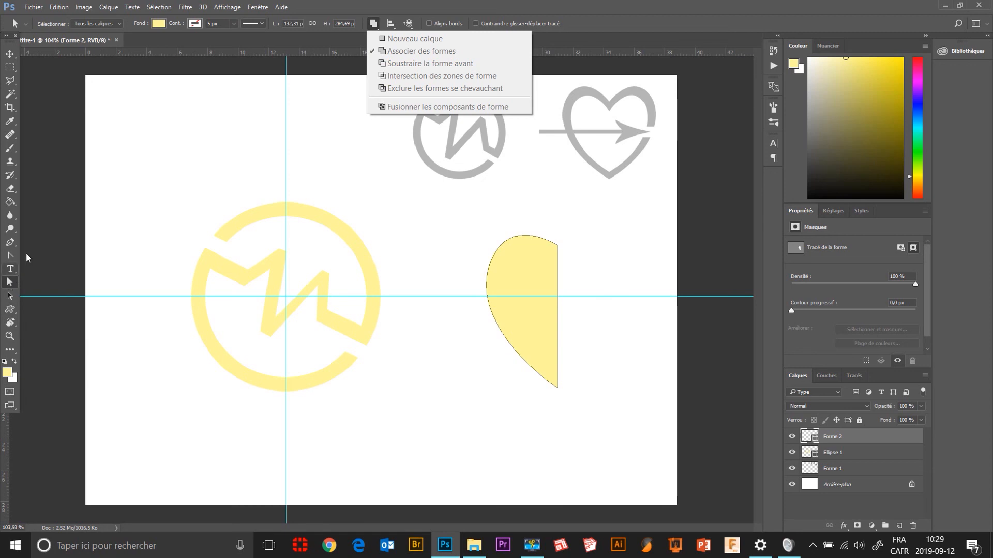
pyautogui.click(10, 244)
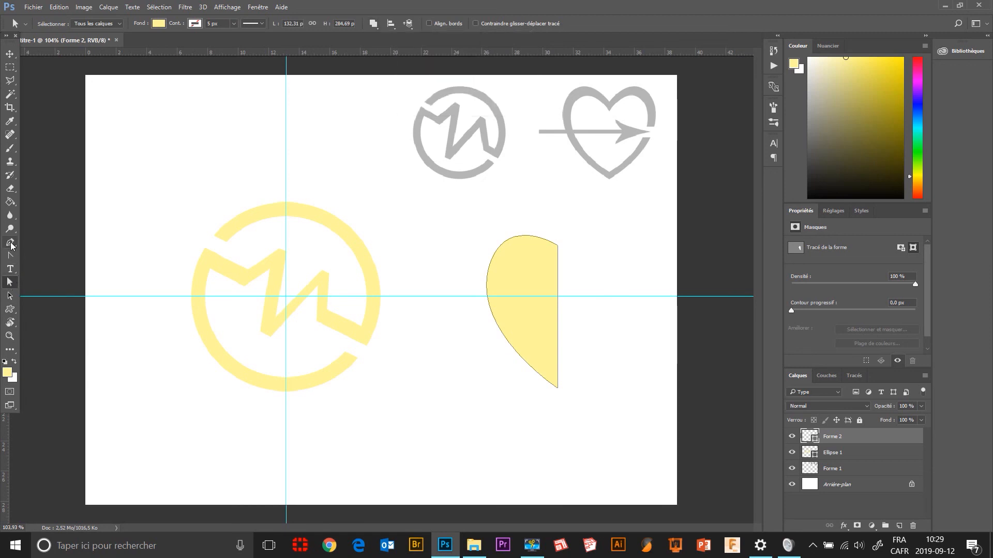
pyautogui.click(10, 243)
pyautogui.click(311, 25)
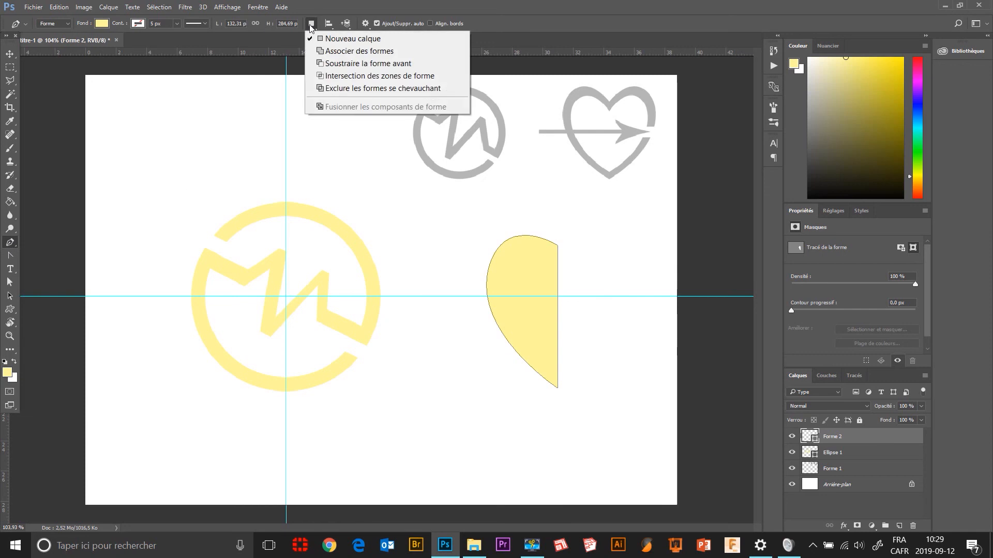
pyautogui.click(323, 64)
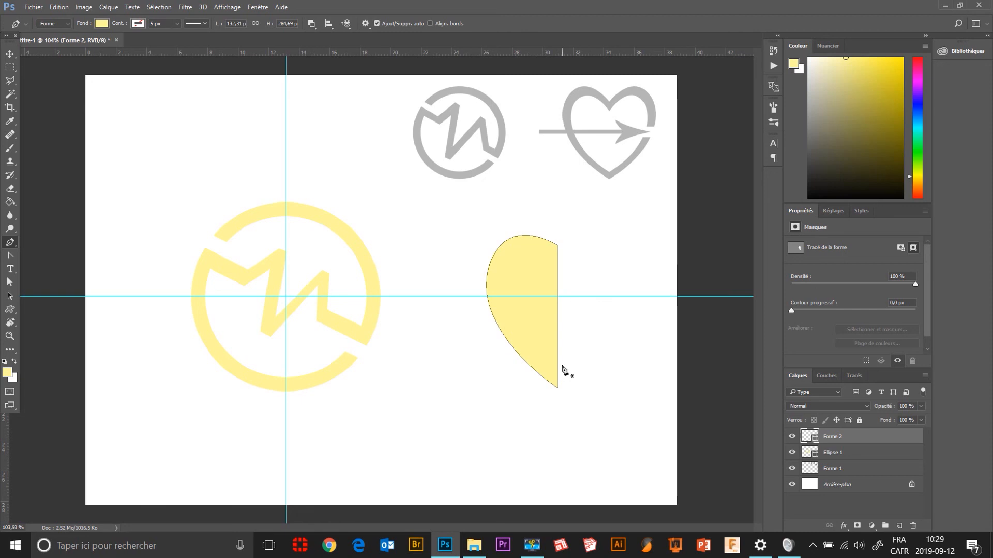
pyautogui.click(562, 267)
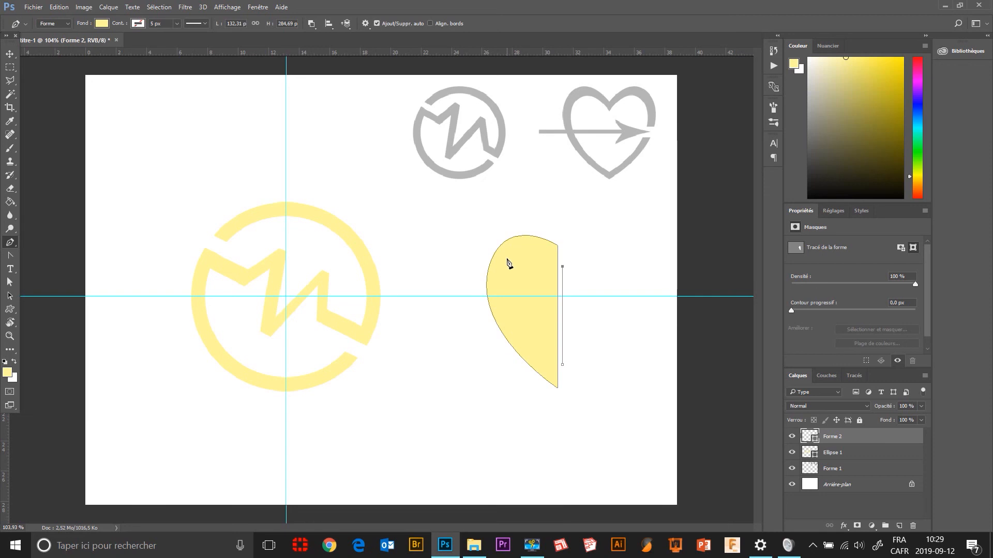
pyautogui.moveTo(509, 258); pyautogui.dragTo(493, 291)
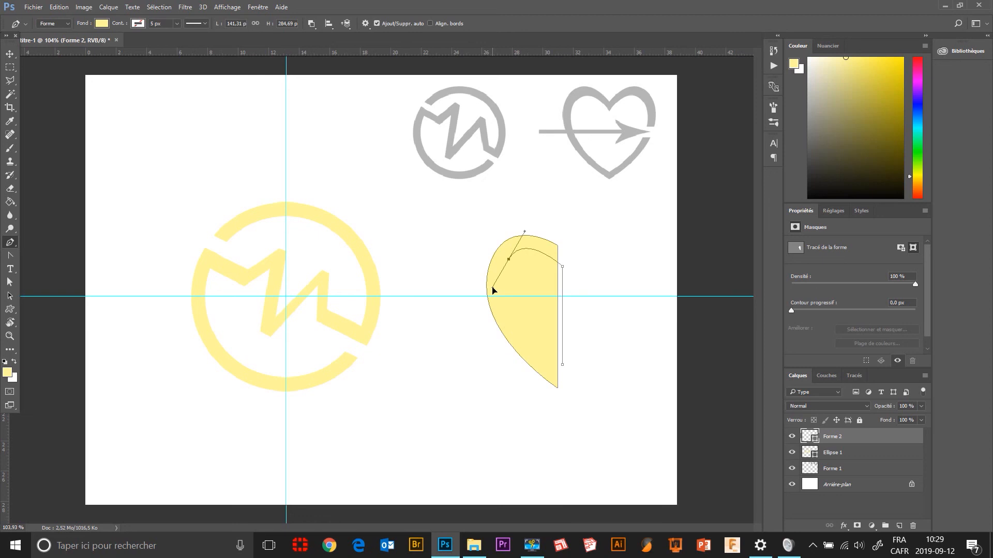
pyautogui.click(562, 365)
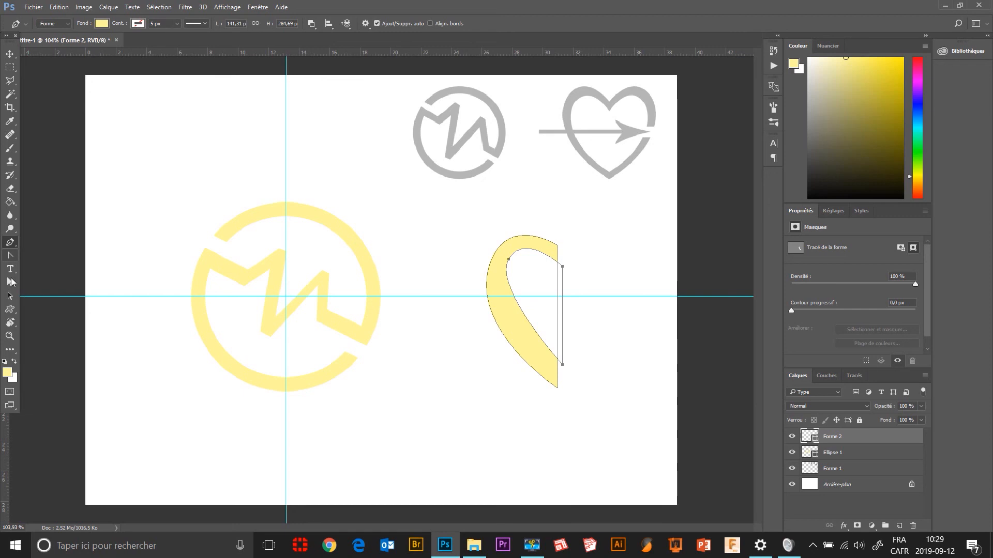
# Adjust the inner cutout's anchor points and curve handles to give the half-heart outline a more even thickness.
pyautogui.click(9, 281)
pyautogui.moveTo(511, 260); pyautogui.dragTo(507, 262)
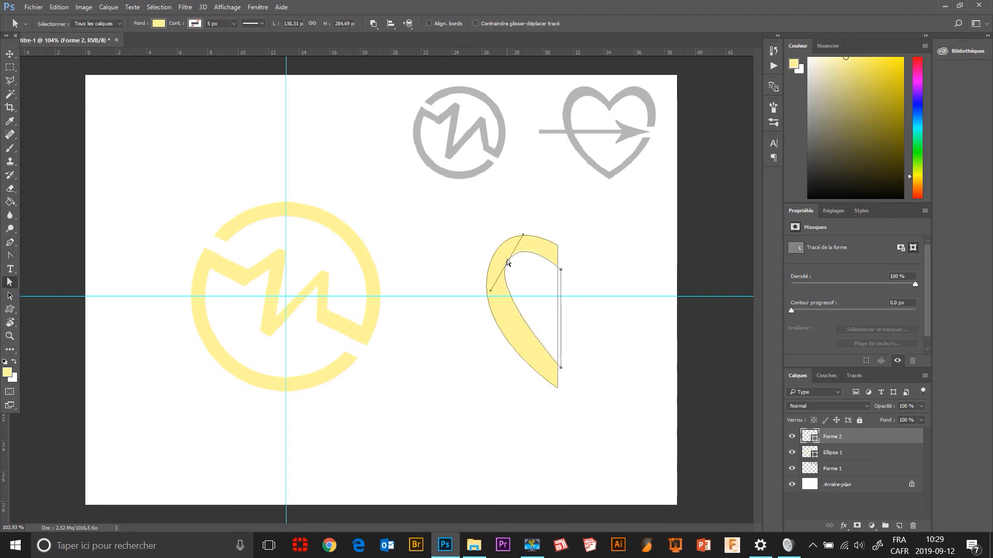
pyautogui.click(490, 227)
pyautogui.click(509, 261)
pyautogui.click(506, 264)
pyautogui.click(506, 264)
pyautogui.moveTo(489, 293); pyautogui.dragTo(481, 306)
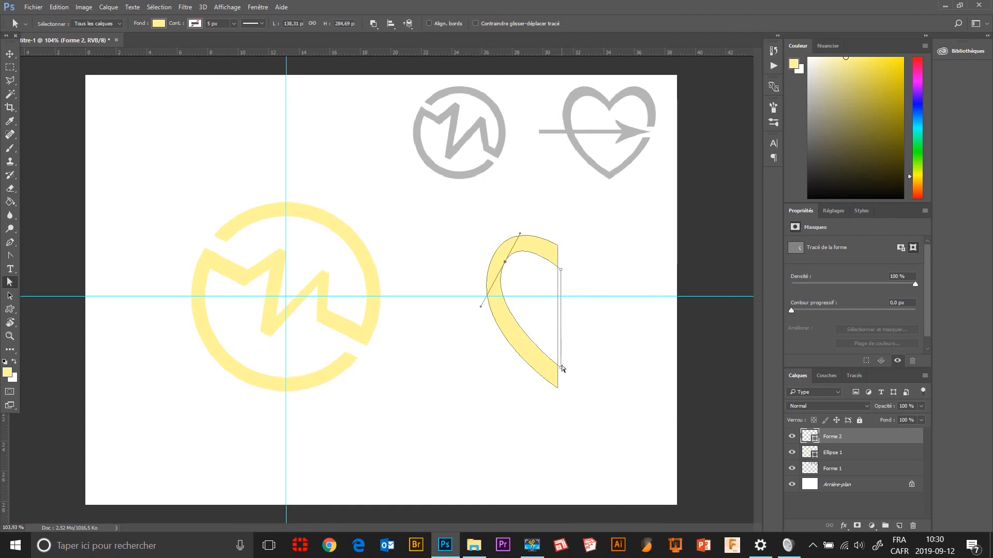
pyautogui.click(561, 370)
pyautogui.moveTo(561, 270); pyautogui.dragTo(561, 264)
pyautogui.click(505, 263)
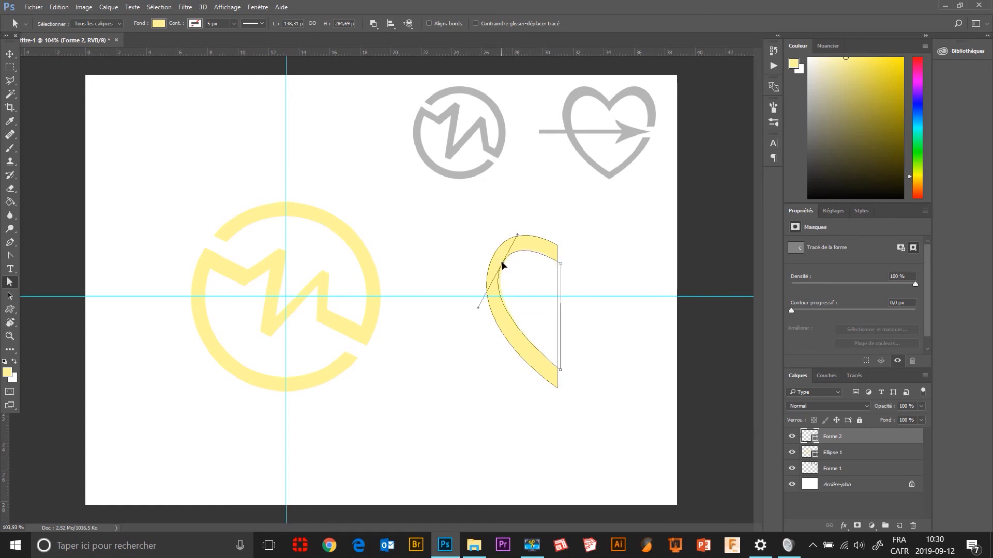
# Merge the half-heart's outer and inner paths into a single shape with Fusionner les composants de forme.
pyautogui.click(601, 283)
pyautogui.click(545, 246)
pyautogui.click(373, 24)
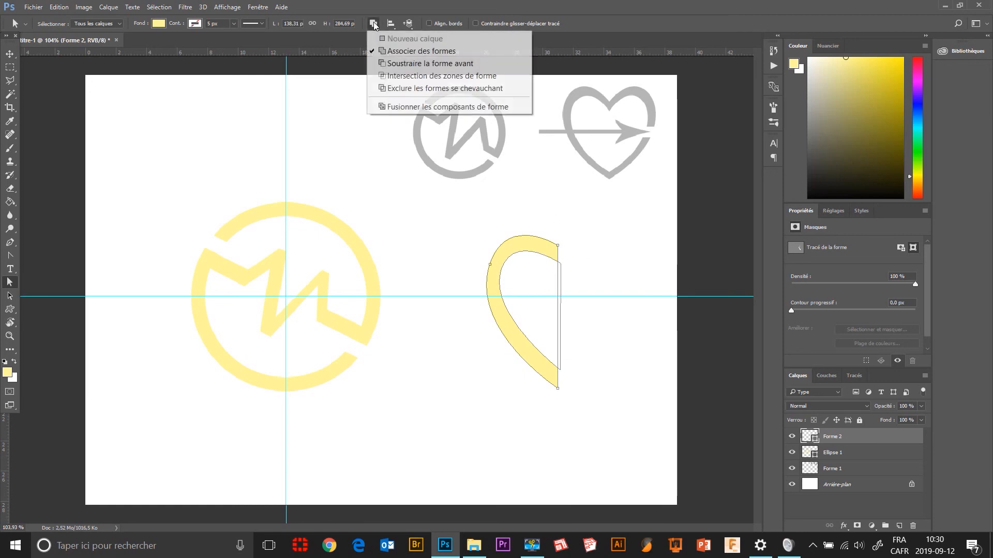
pyautogui.click(387, 107)
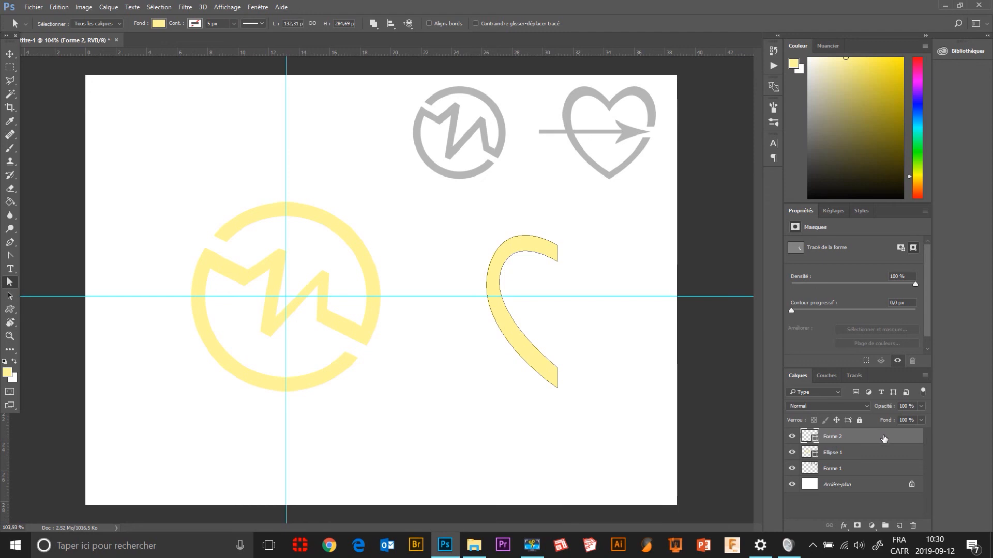
# Duplicate the Forme 2 layer and flip the copy horizontally.
pyautogui.moveTo(885, 437); pyautogui.dragTo(901, 526)
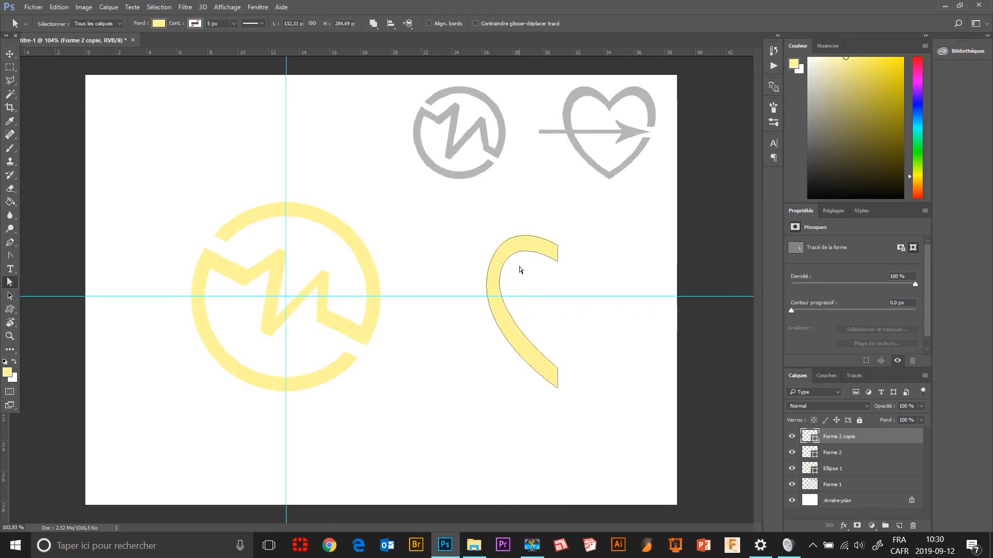
pyautogui.click(59, 7)
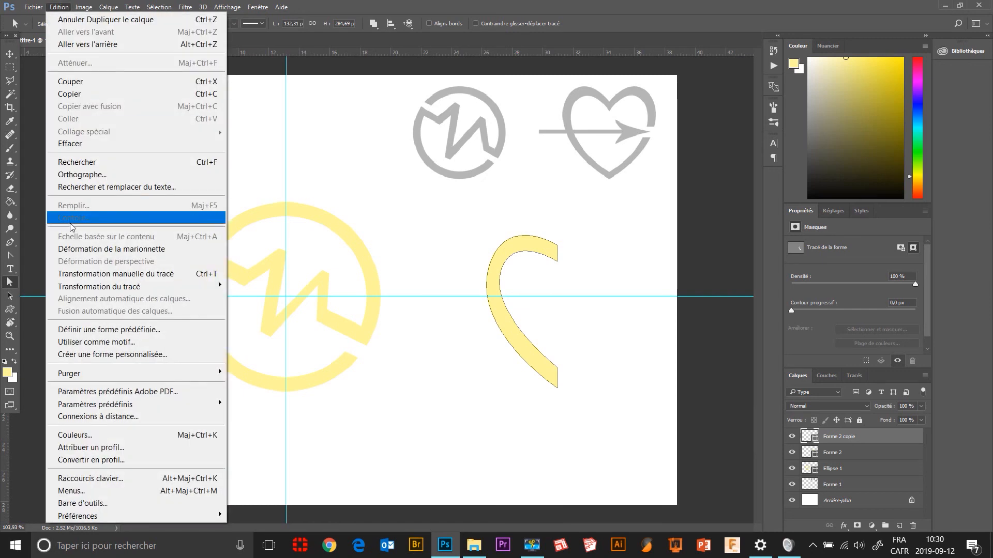
pyautogui.moveTo(86, 290)
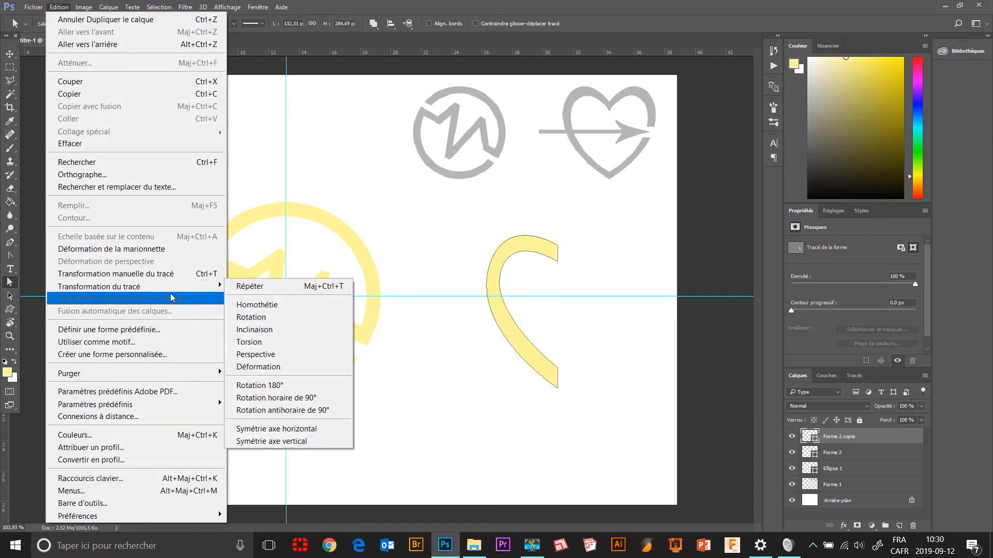
pyautogui.click(277, 430)
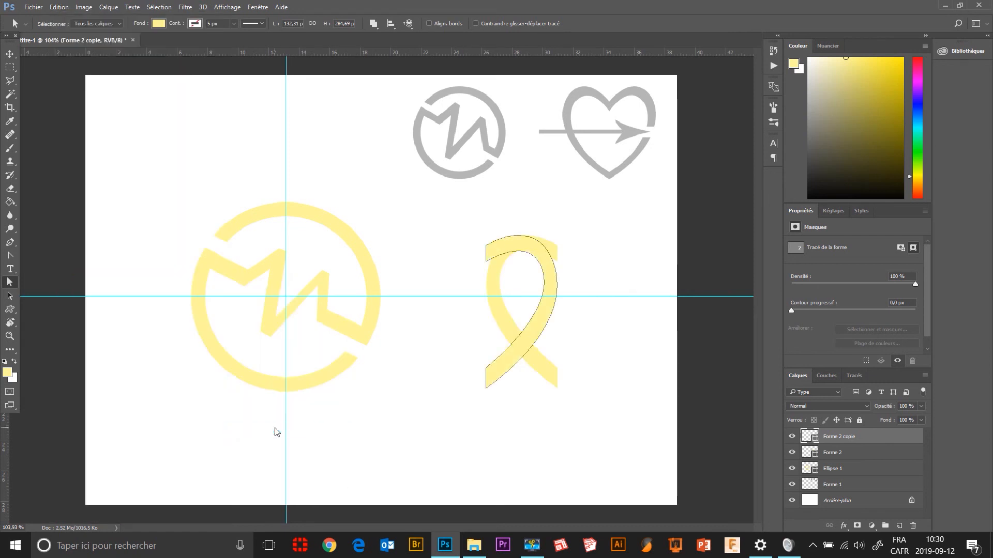
# Move the mirrored half-heart to the right until its straight edges meet the left half, checking the joint up close.
pyautogui.click(10, 295)
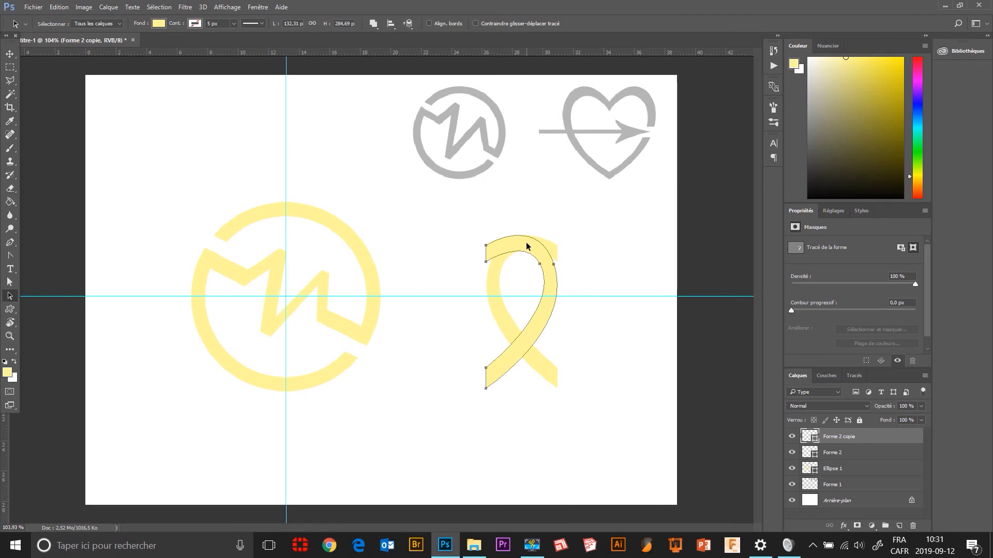
pyautogui.moveTo(526, 244); pyautogui.dragTo(597, 278)
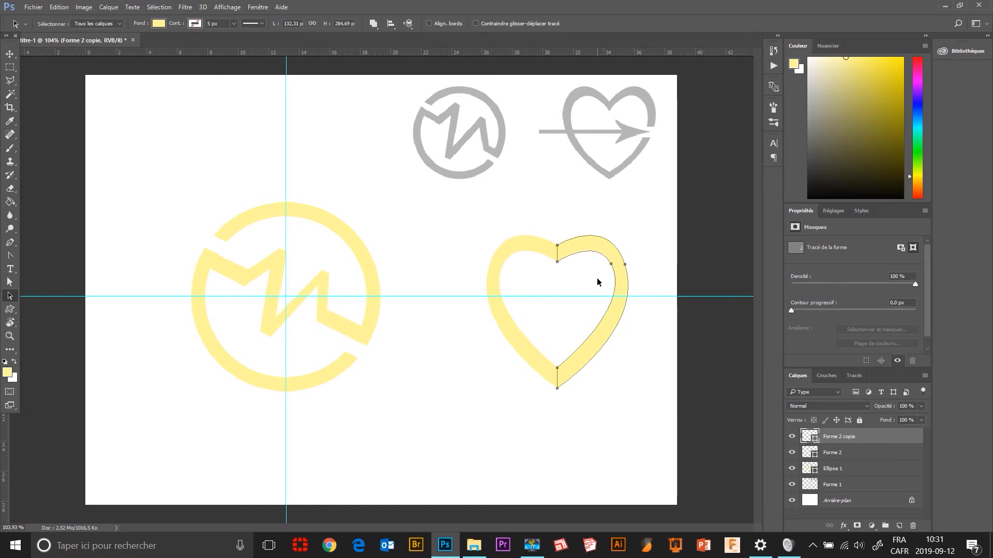
pyautogui.scroll(8, 558, 246)
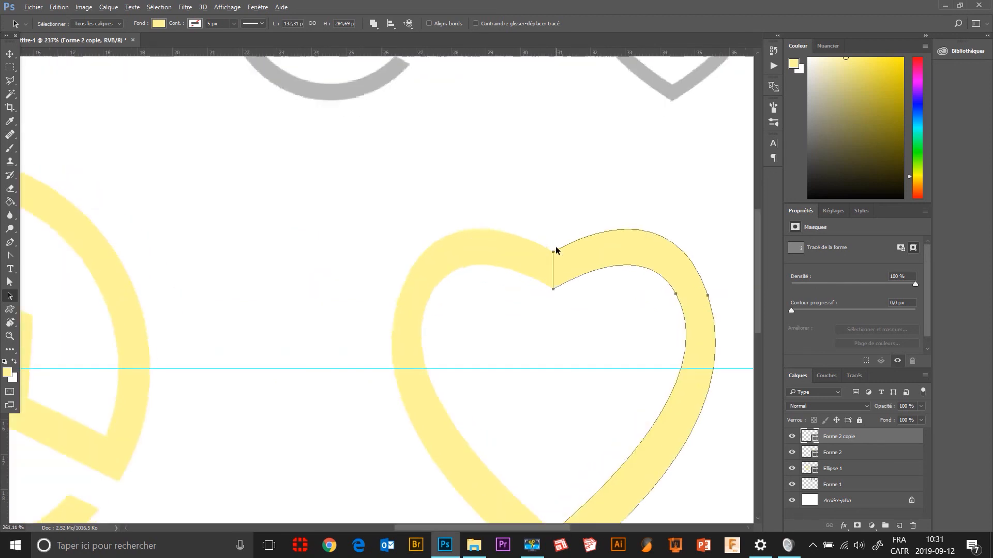
pyautogui.scroll(5, 561, 260)
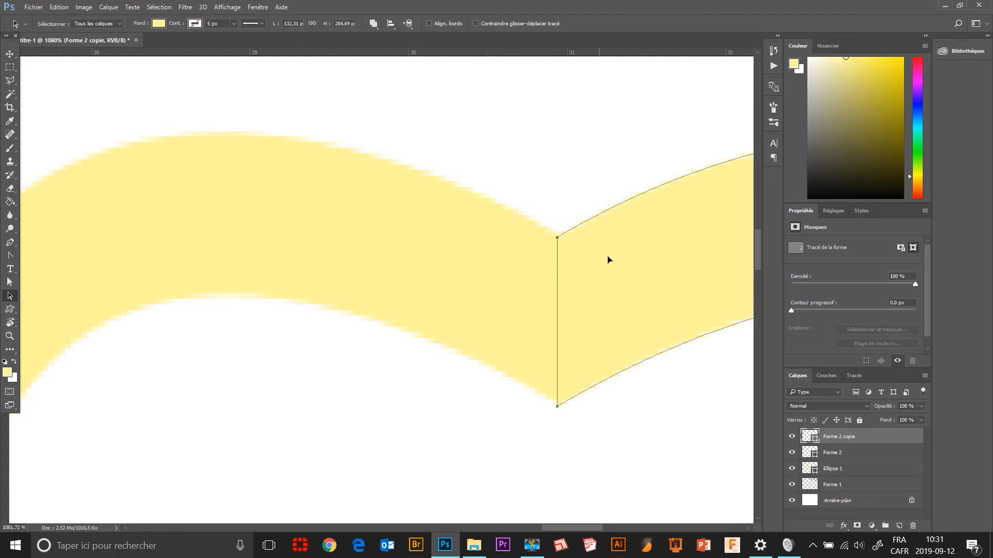
# Shift the right half-heart slightly to the right, leaving a narrow vertical gap between the two halves.
pyautogui.moveTo(607, 259); pyautogui.dragTo(630, 262)
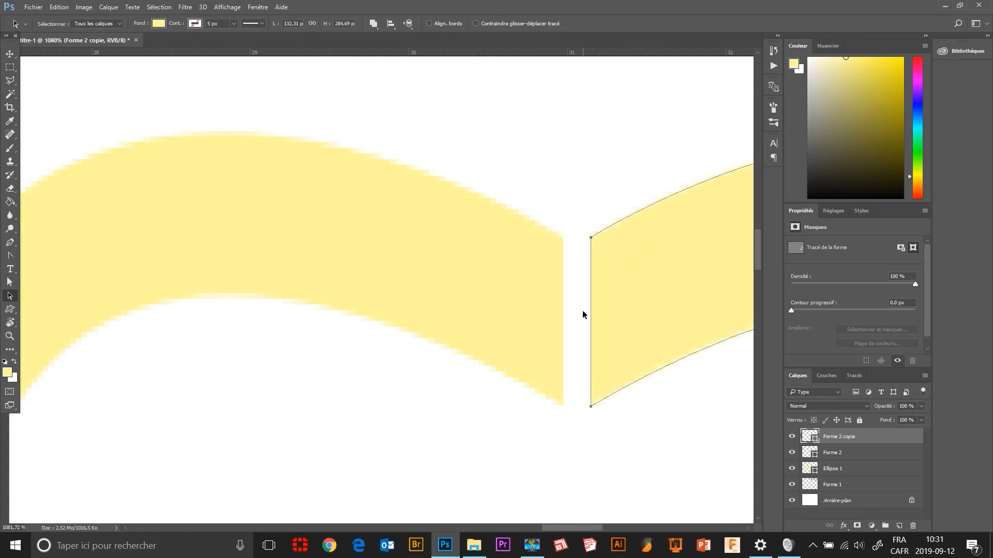
pyautogui.scroll(-6, 576, 302)
pyautogui.scroll(-1, 562, 299)
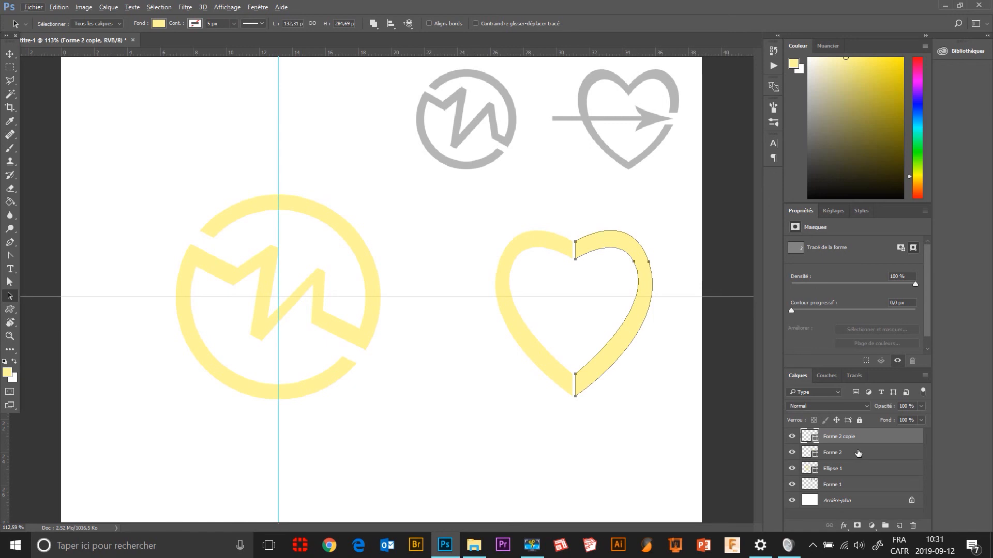
# Merge the Forme 2 and Forme 2 copie half-heart layers into one shape layer with Fusionner les formes, checking the layers' visibility.
pyautogui.click(792, 437)
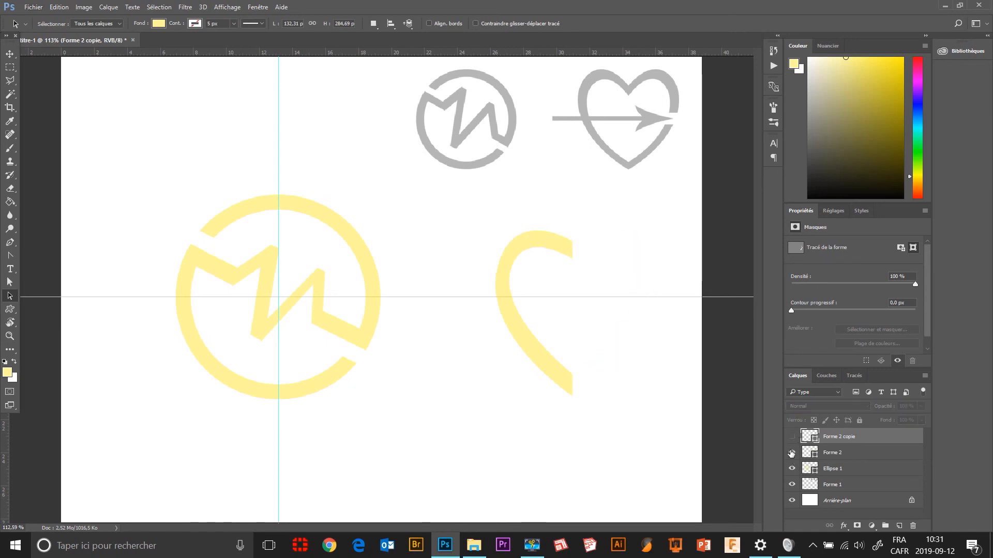
pyautogui.click(792, 453)
pyautogui.click(792, 437)
pyautogui.click(792, 453)
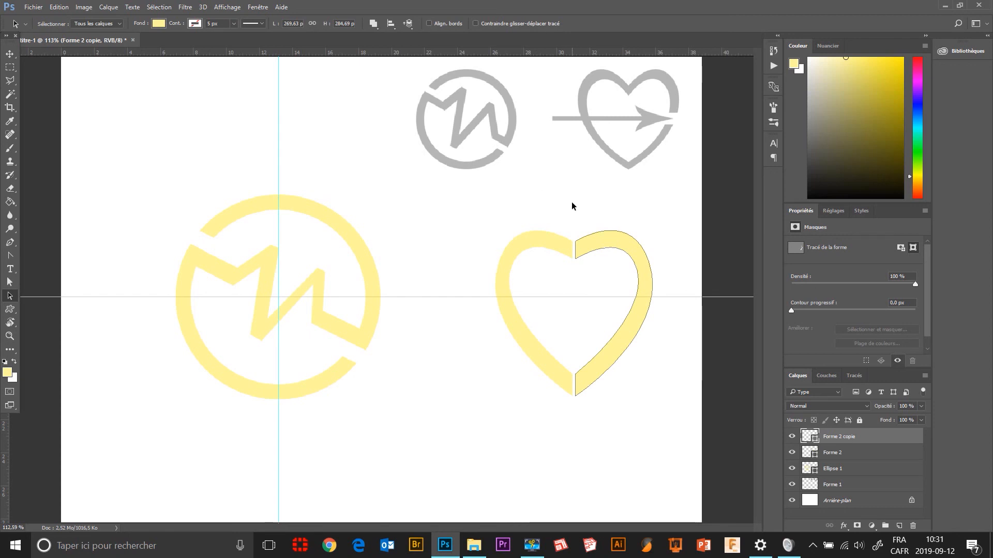
pyautogui.keyDown('shift'); pyautogui.click(871, 454); pyautogui.keyUp('shift')
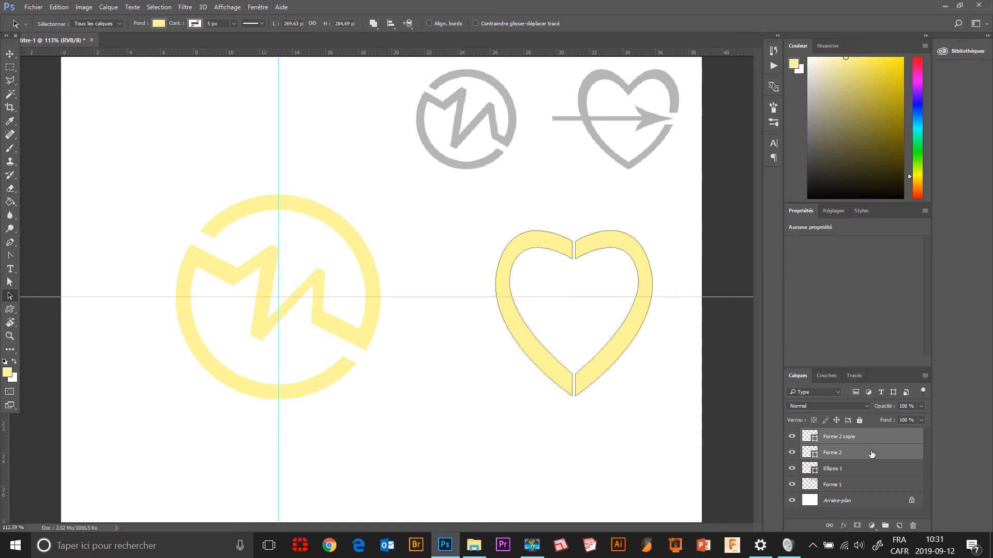
pyautogui.click(925, 376)
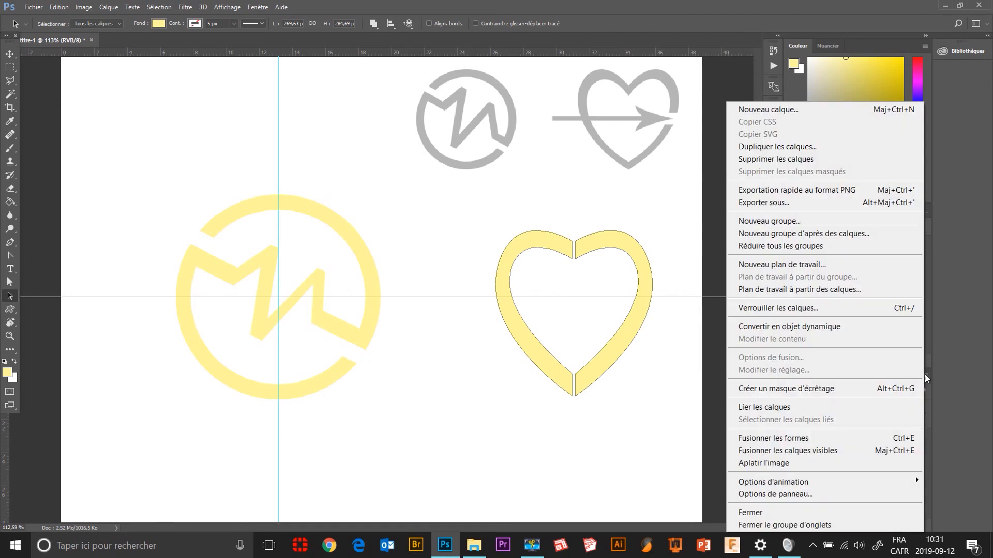
pyautogui.click(785, 440)
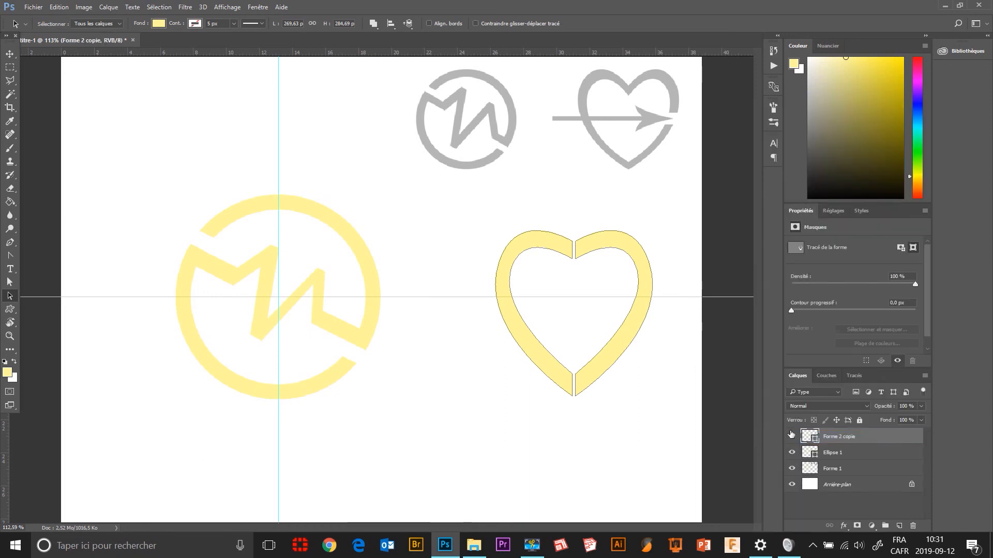
pyautogui.click(791, 437)
pyautogui.click(791, 436)
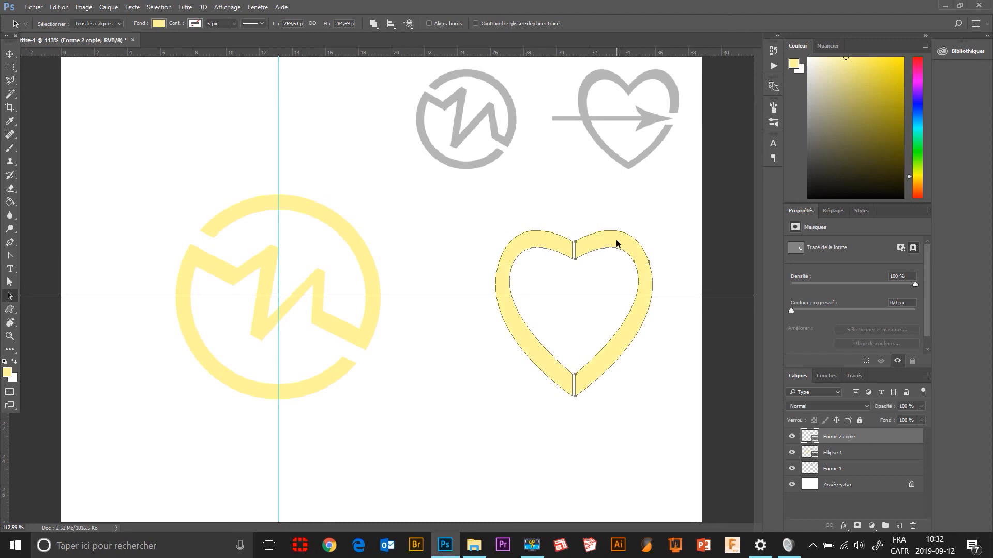
# Nudge the right half-heart to the left until its straight edges line up exactly with the left half's edges.
pyautogui.press('Left')
pyautogui.press('Left')
pyautogui.press('Left')
pyautogui.press('Left')
pyautogui.press('Left')
pyautogui.press('Left')
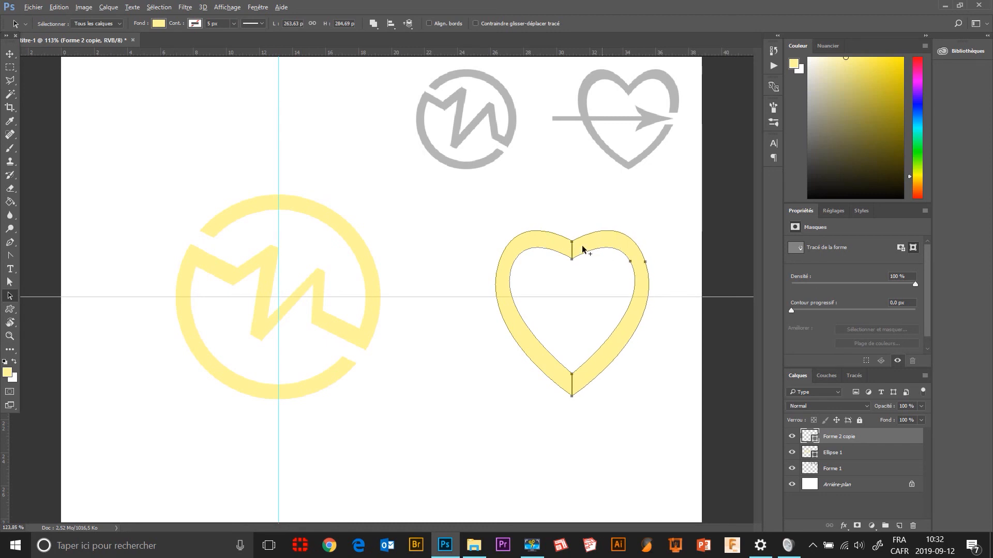
pyautogui.scroll(10, 583, 252)
pyautogui.scroll(1, 583, 257)
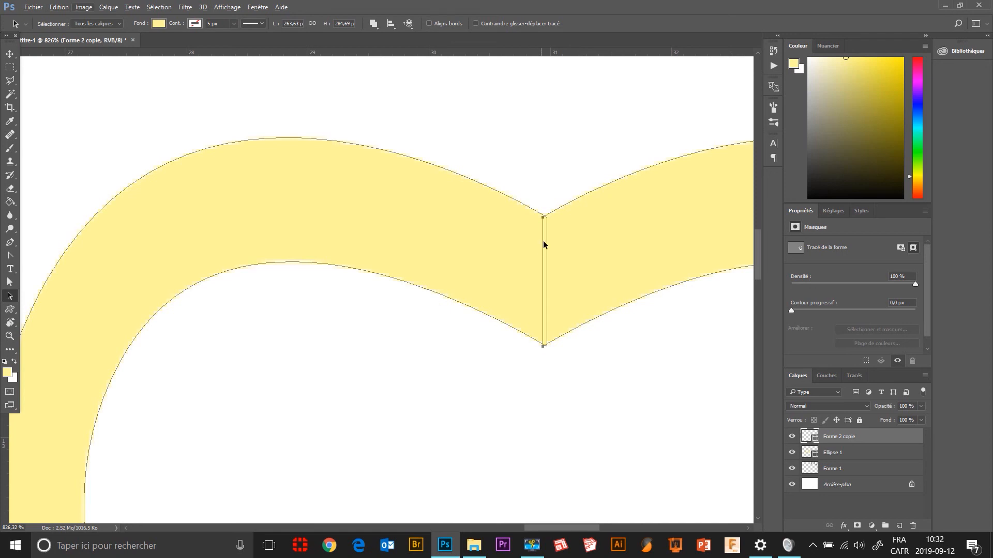
pyautogui.press('Right')
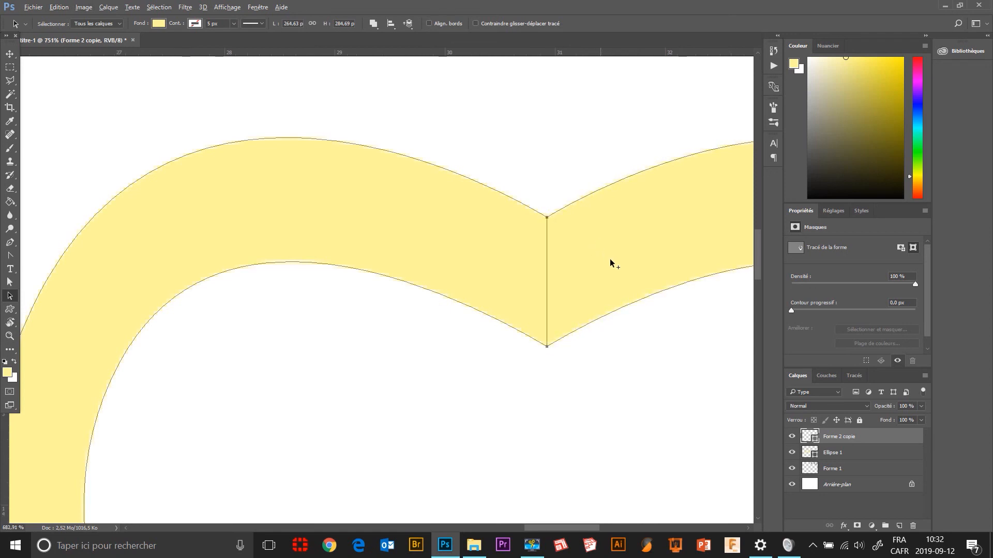
# Combine the two touching heart halves into a single outline with Fusionner les composants de forme.
pyautogui.scroll(-8, 612, 264)
pyautogui.scroll(-1, 556, 279)
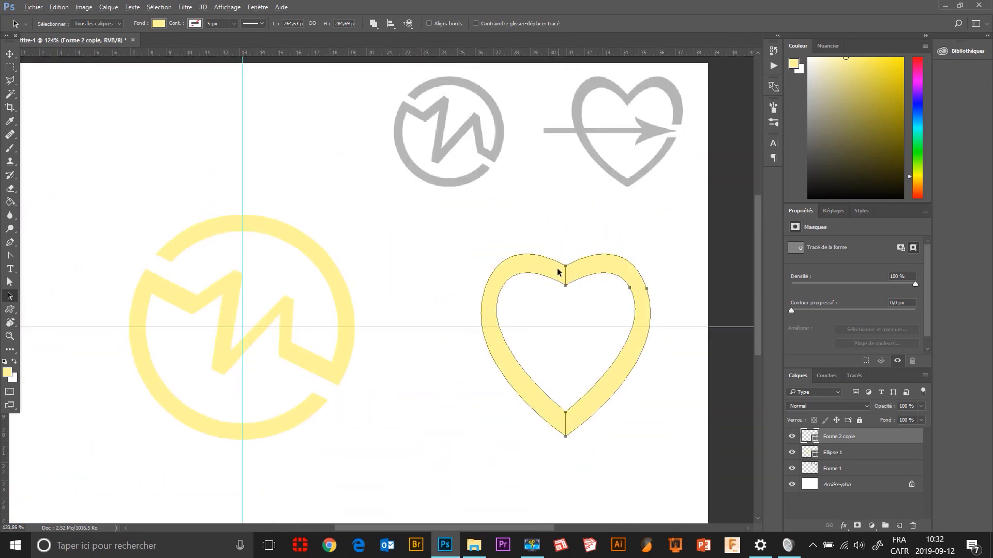
pyautogui.click(375, 23)
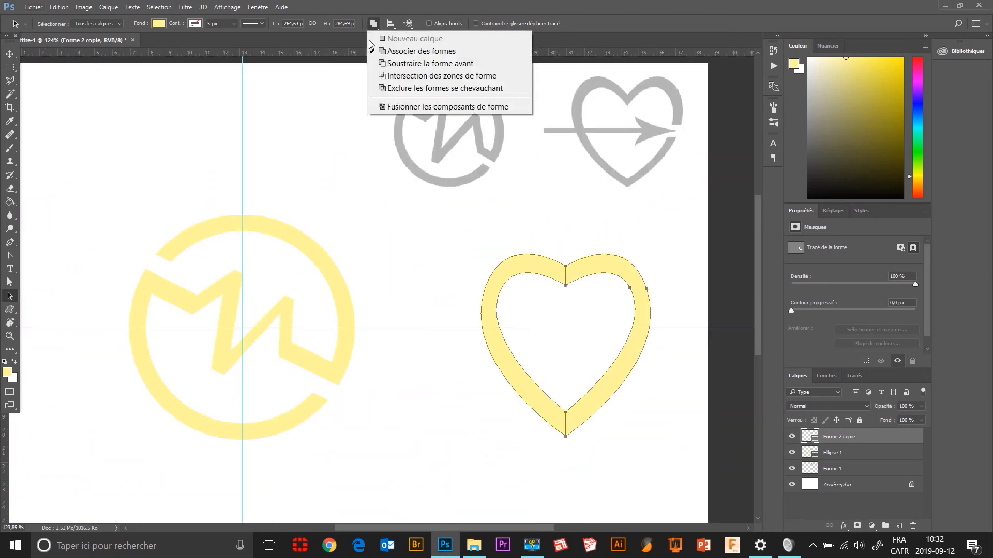
pyautogui.click(381, 104)
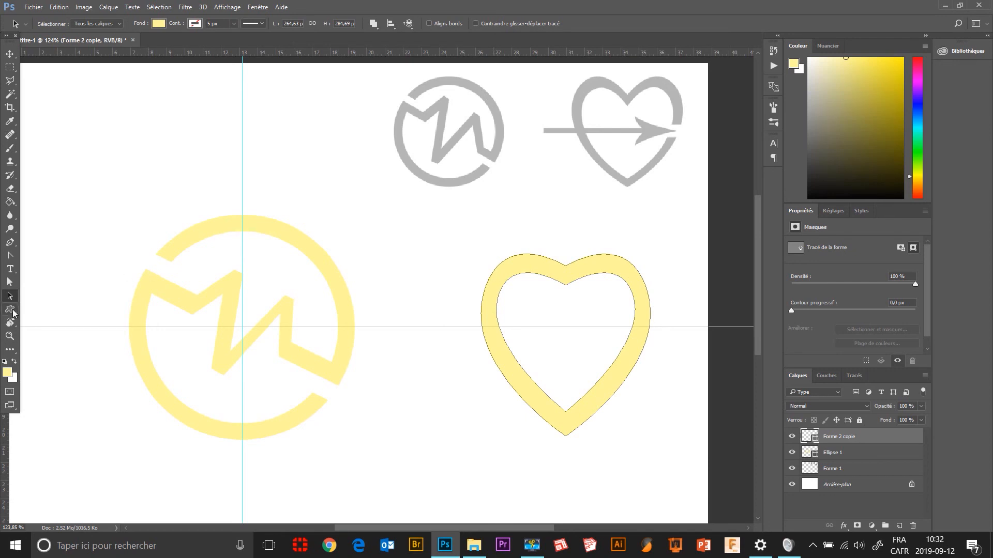
# Draw a custom arrow shape about 12.5 cm wide and 3 cm high through the heart, with its tip on the heart's right side.
pyautogui.moveTo(10, 309); pyautogui.dragTo(42, 329)
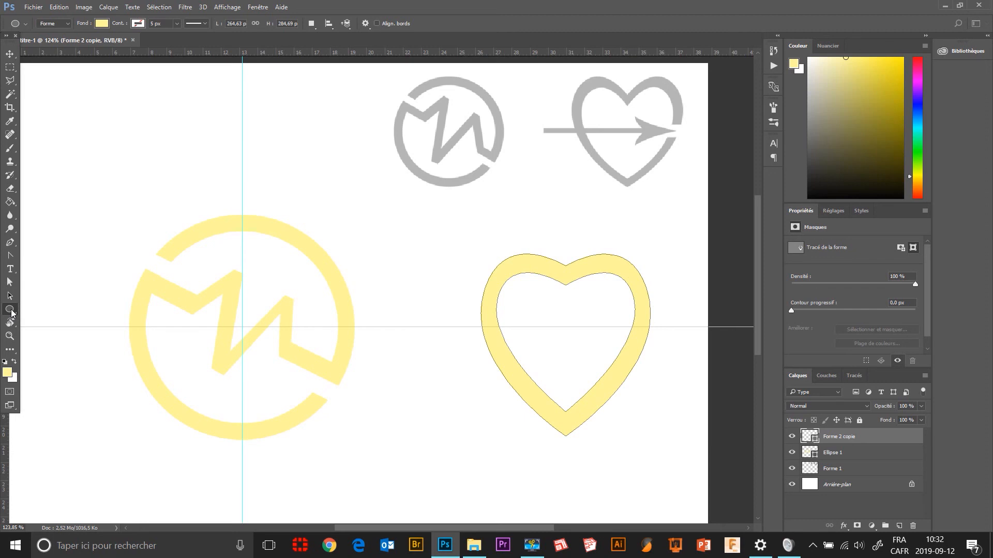
pyautogui.moveTo(11, 310); pyautogui.dragTo(51, 362)
pyautogui.click(414, 24)
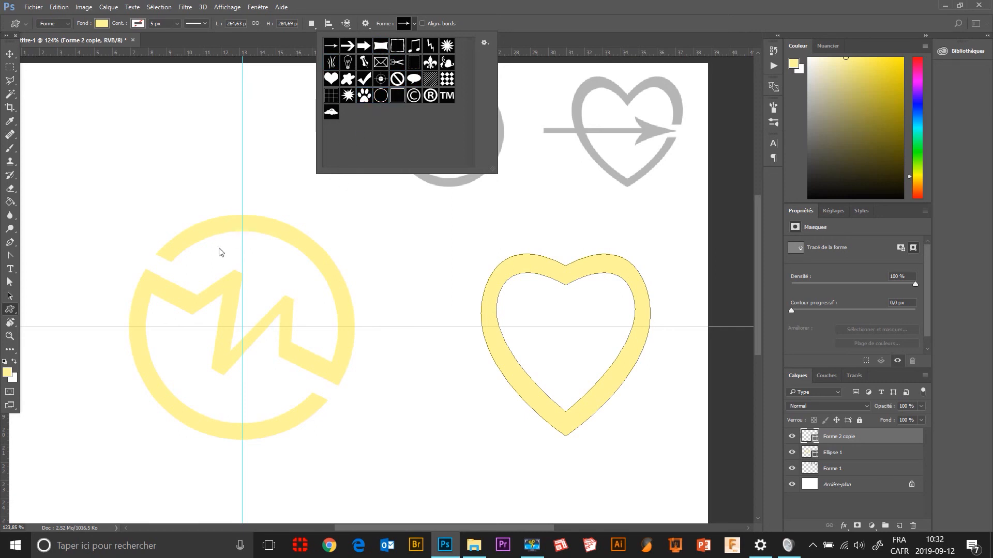
pyautogui.doubleClick(334, 51)
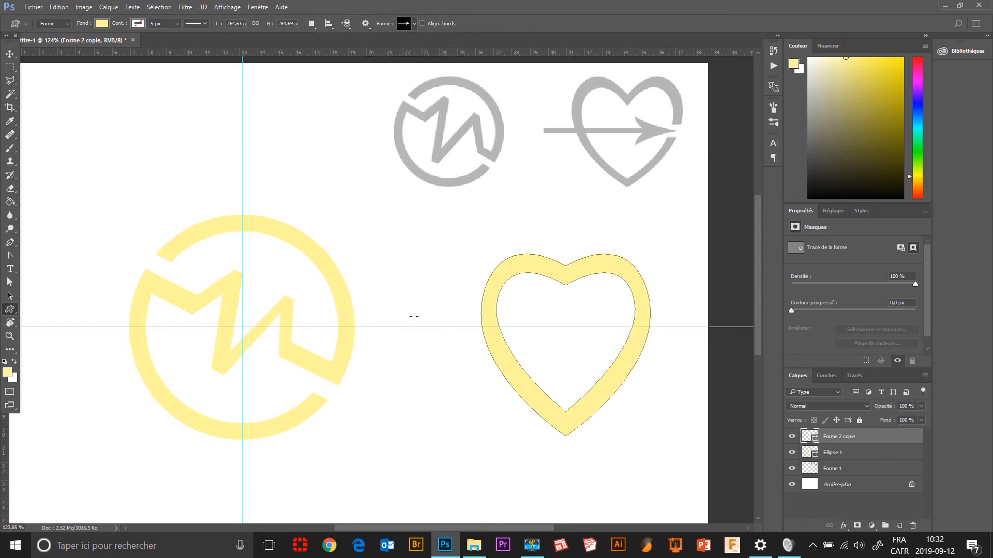
pyautogui.moveTo(414, 316); pyautogui.dragTo(644, 357)
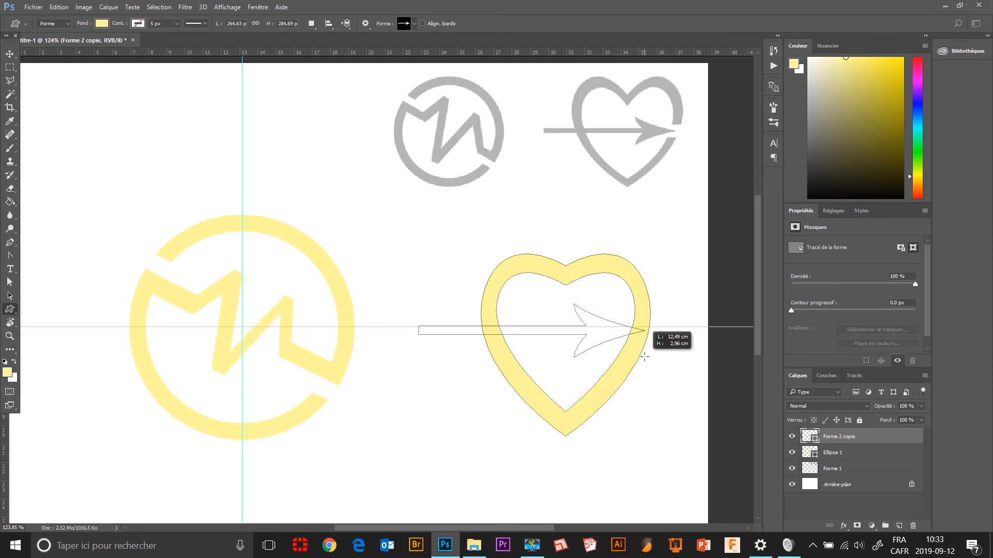
pyautogui.moveTo(644, 357); pyautogui.dragTo(644, 357)
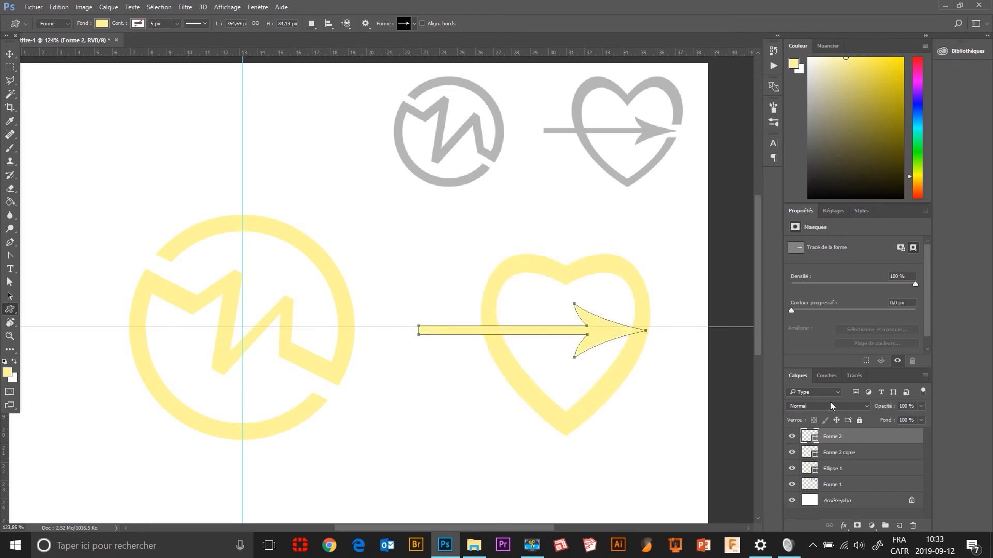
pyautogui.click(792, 436)
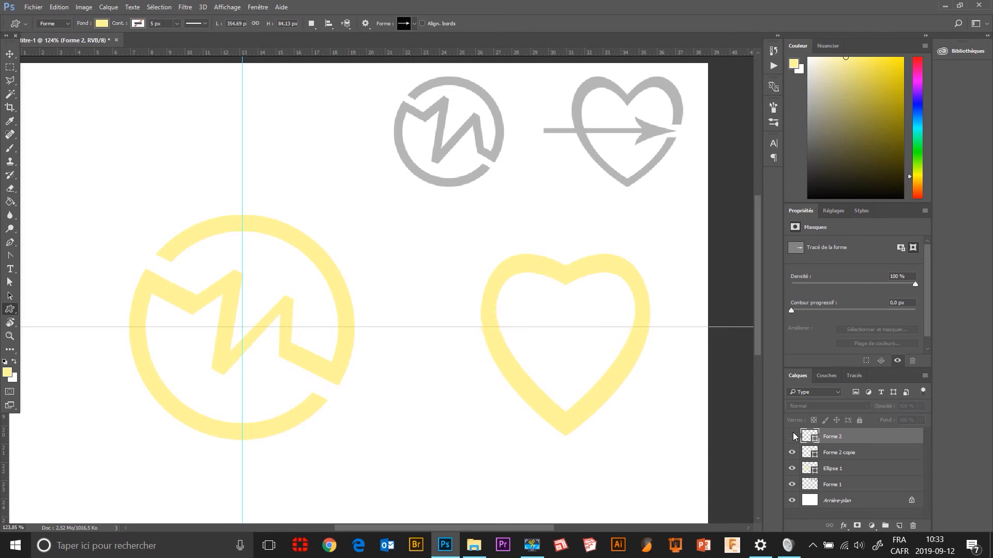
pyautogui.click(792, 436)
pyautogui.click(792, 436)
pyautogui.click(792, 436)
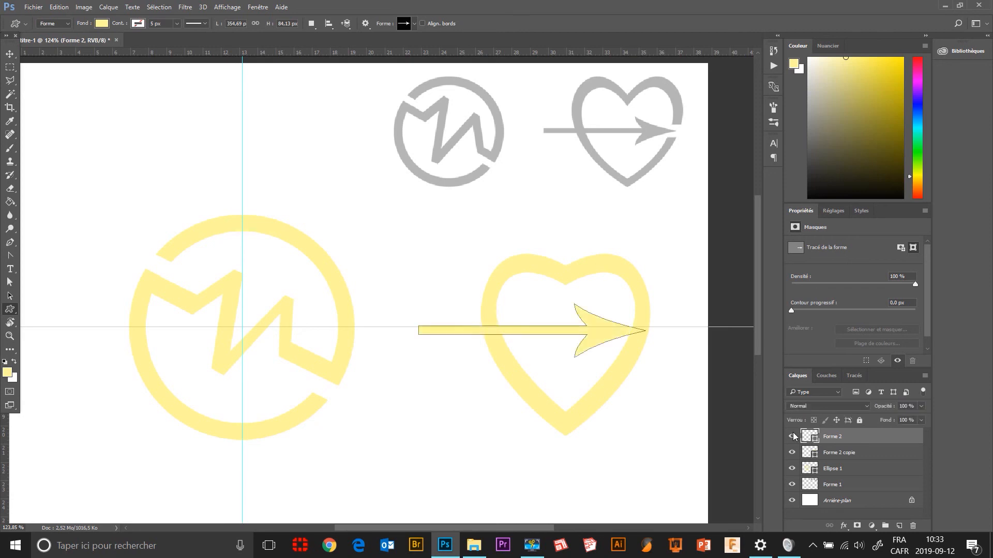
# Subtract a rectangle of about 63 × 42 px from the Forme 2 copie heart around the arrow tip, using Soustraire la forme avant.
pyautogui.click(843, 455)
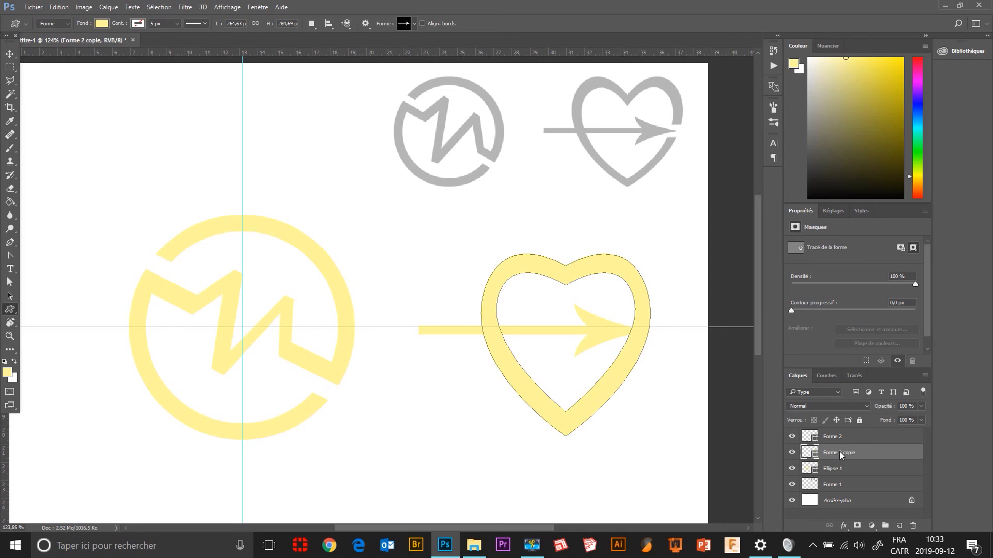
pyautogui.click(792, 453)
pyautogui.click(791, 453)
pyautogui.click(312, 25)
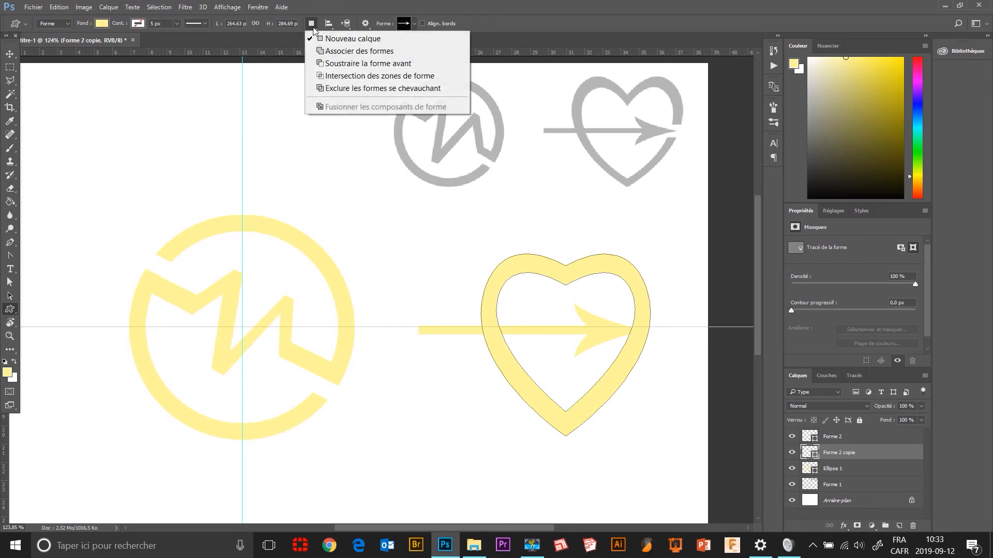
pyautogui.click(324, 64)
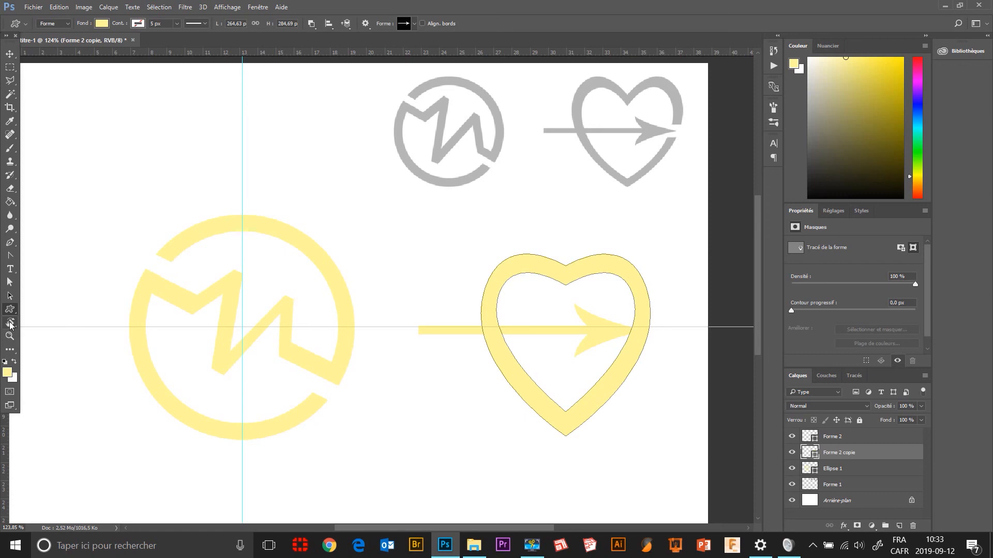
pyautogui.rightClick(9, 313)
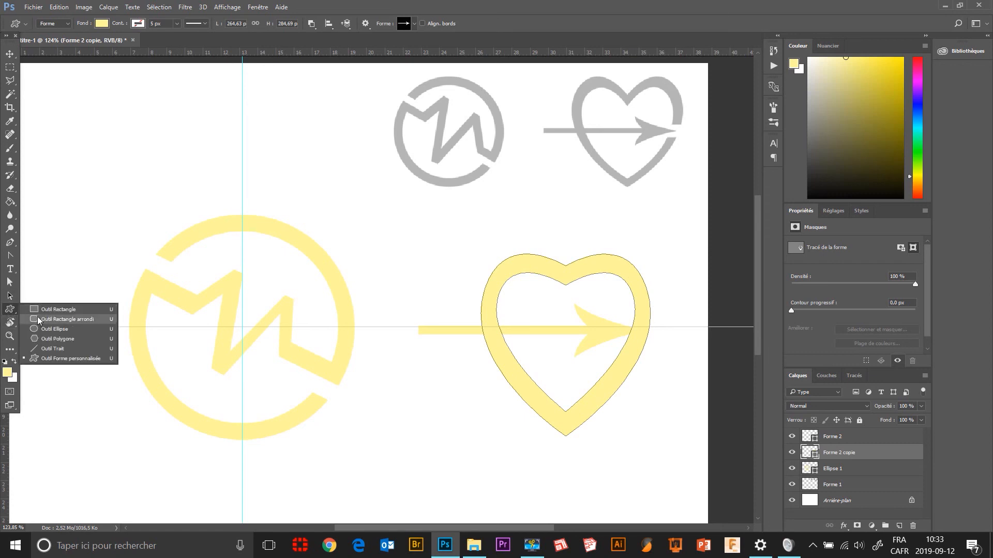
pyautogui.click(41, 309)
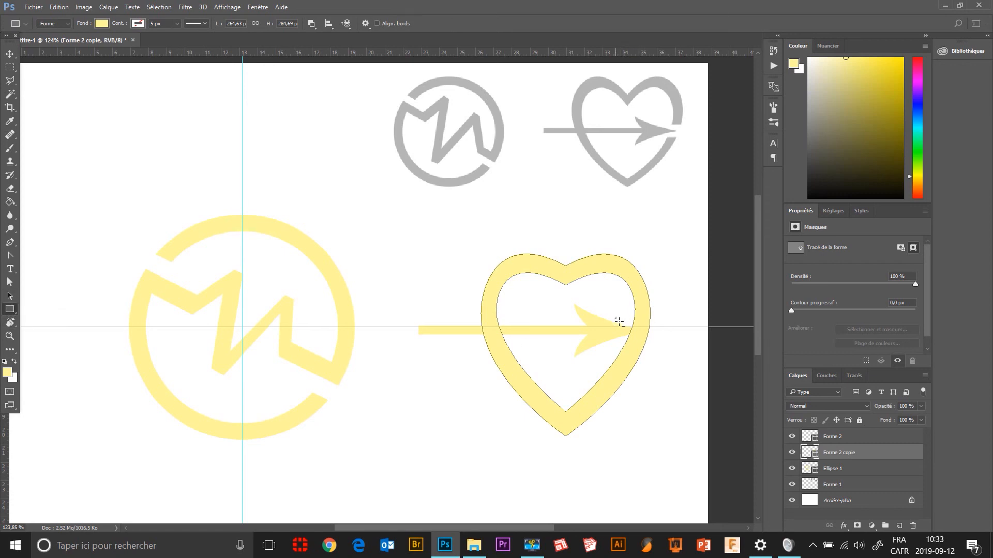
pyautogui.moveTo(615, 317); pyautogui.dragTo(655, 344)
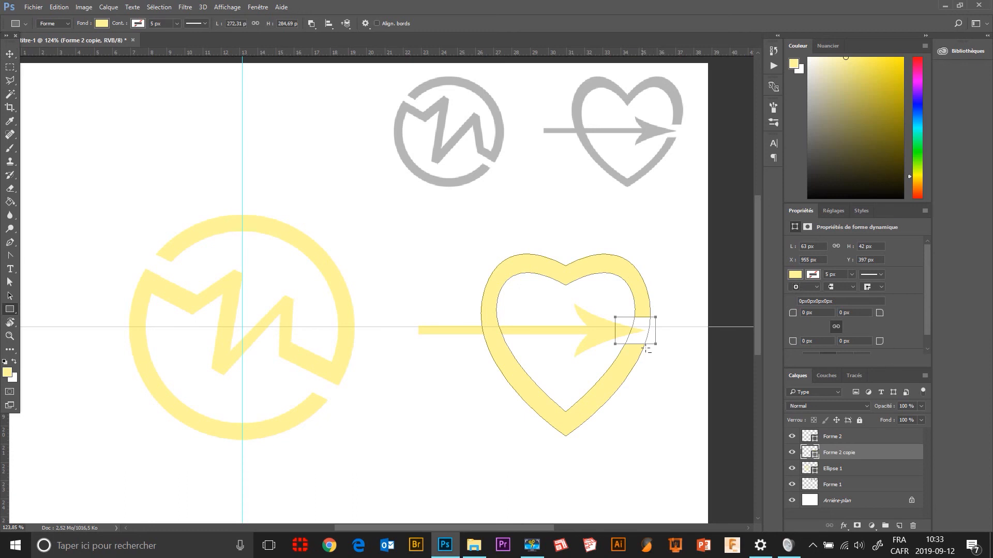
pyautogui.click(10, 296)
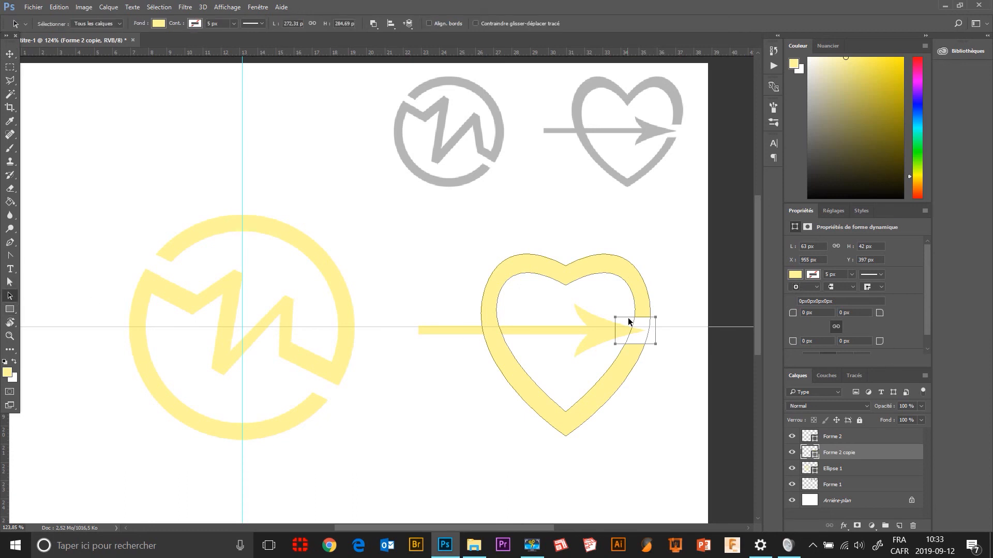
pyautogui.moveTo(626, 330); pyautogui.dragTo(626, 323)
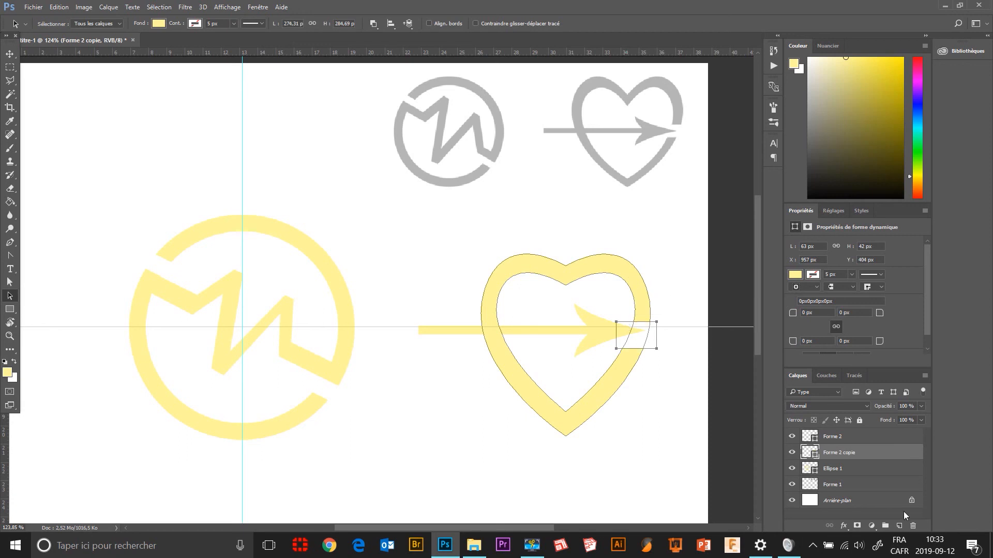
# Turn off Magnétisme and move the arrow slightly down and left to centre its tip in the heart's gap.
pyautogui.click(844, 438)
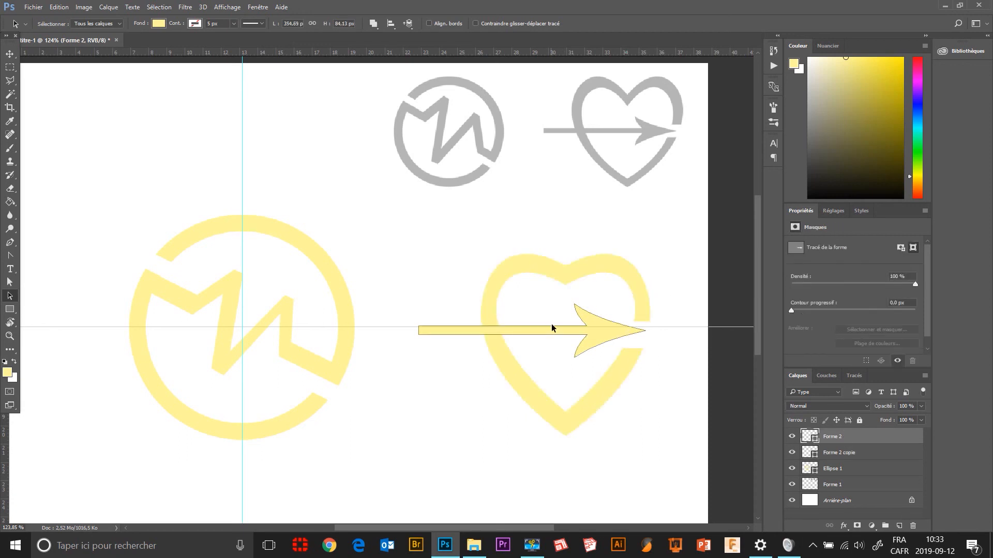
pyautogui.moveTo(553, 332); pyautogui.dragTo(550, 327)
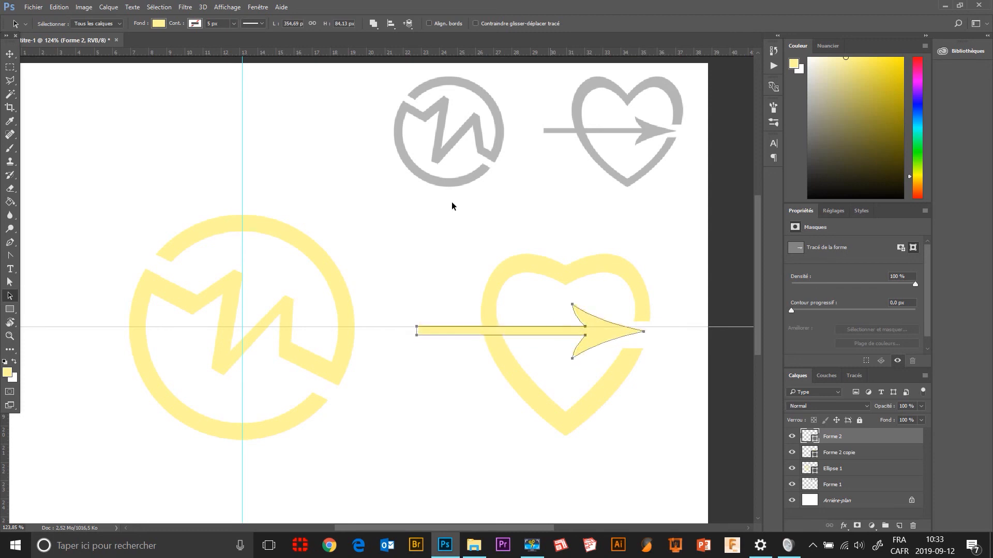
pyautogui.click(252, 8)
pyautogui.moveTo(227, 7)
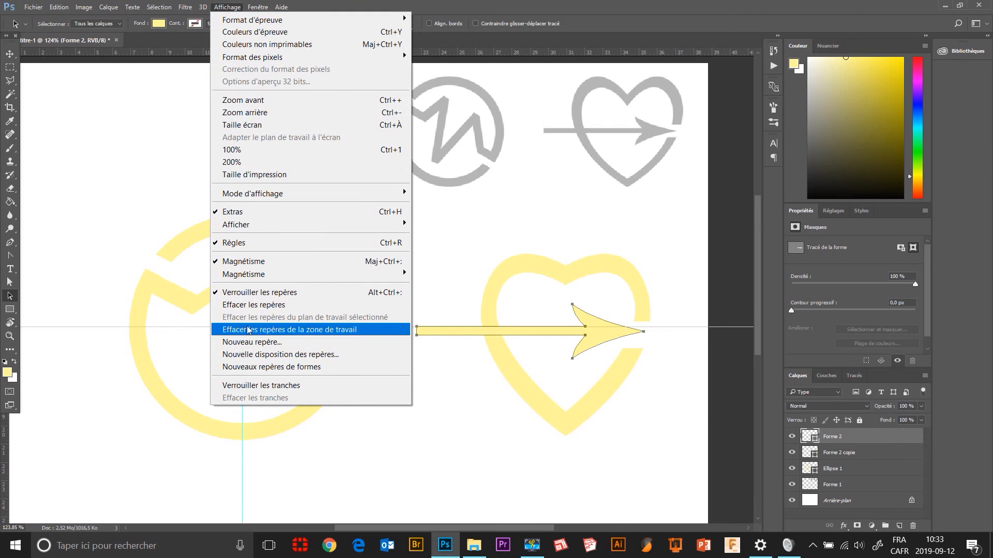
pyautogui.click(254, 263)
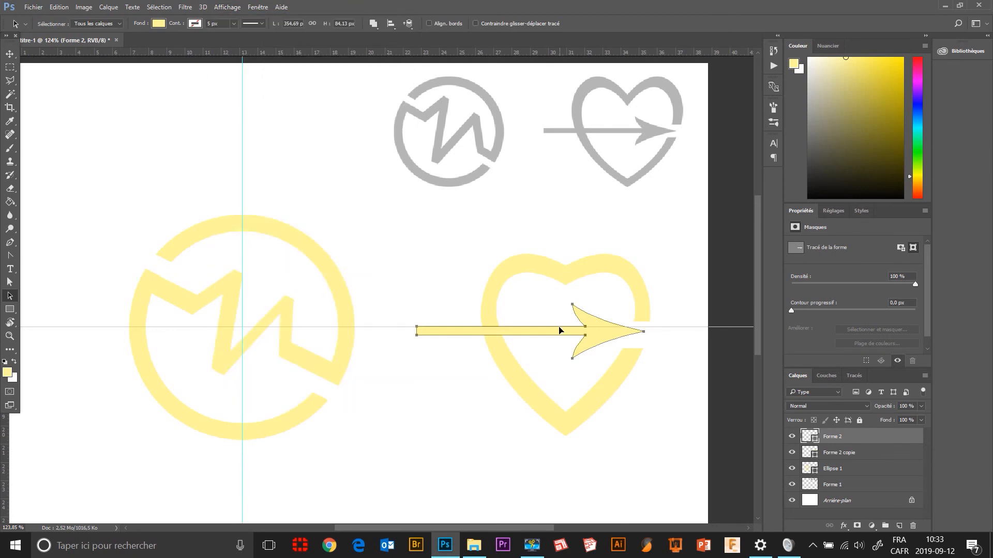
pyautogui.moveTo(560, 329); pyautogui.dragTo(559, 327)
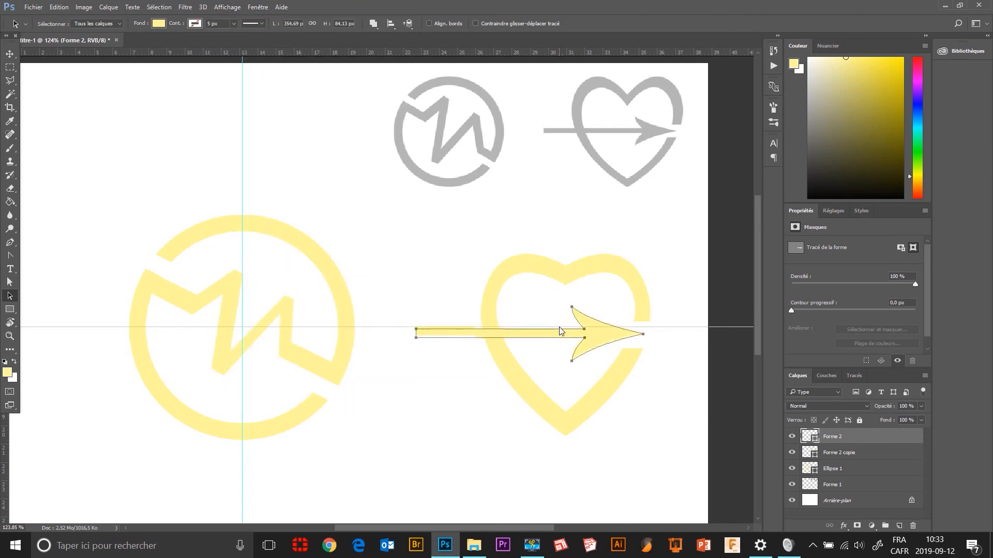
# Merge the arrow and heart layers with Fusionner les formes, and unite their paths with Fusionner les composants de forme.
pyautogui.keyDown('shift'); pyautogui.click(875, 453); pyautogui.keyUp('shift')
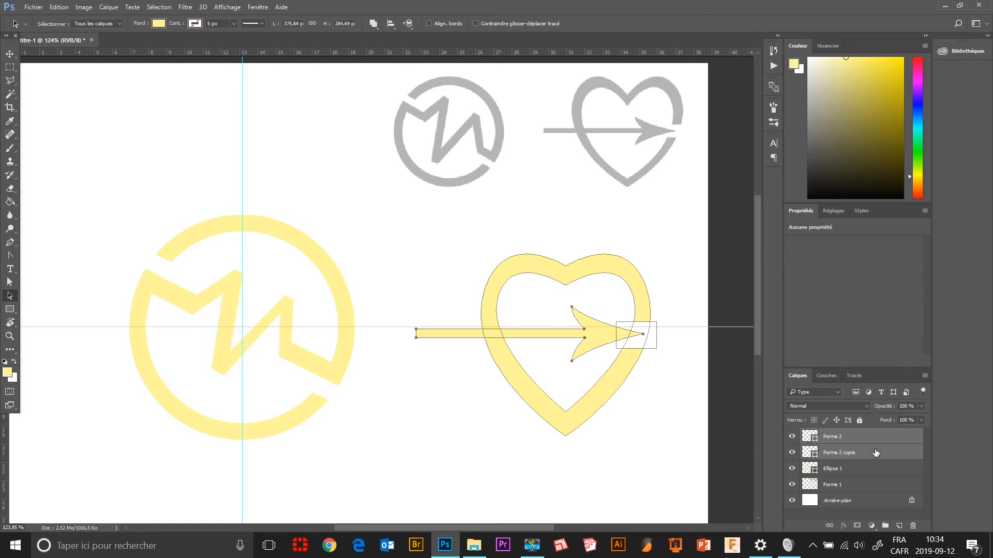
pyautogui.click(925, 376)
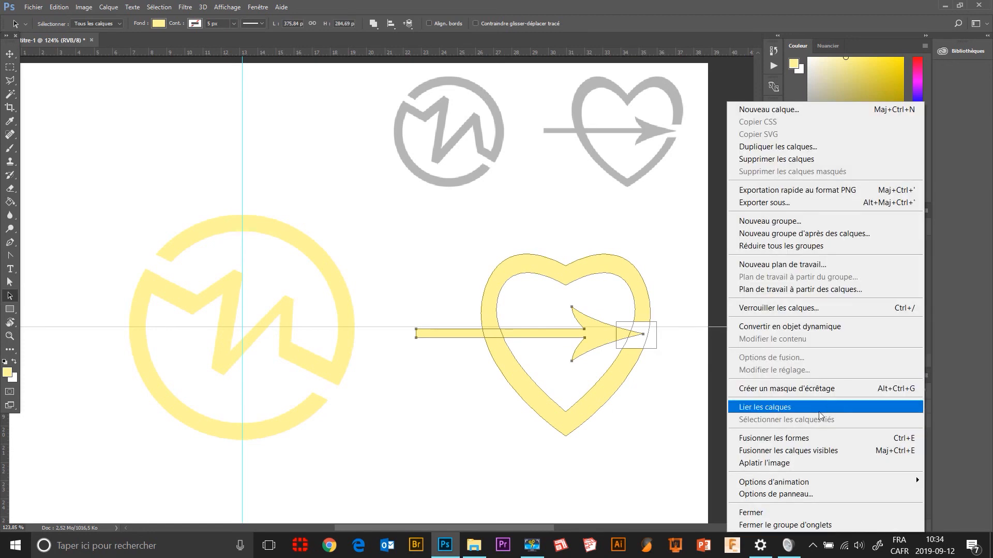
pyautogui.click(808, 439)
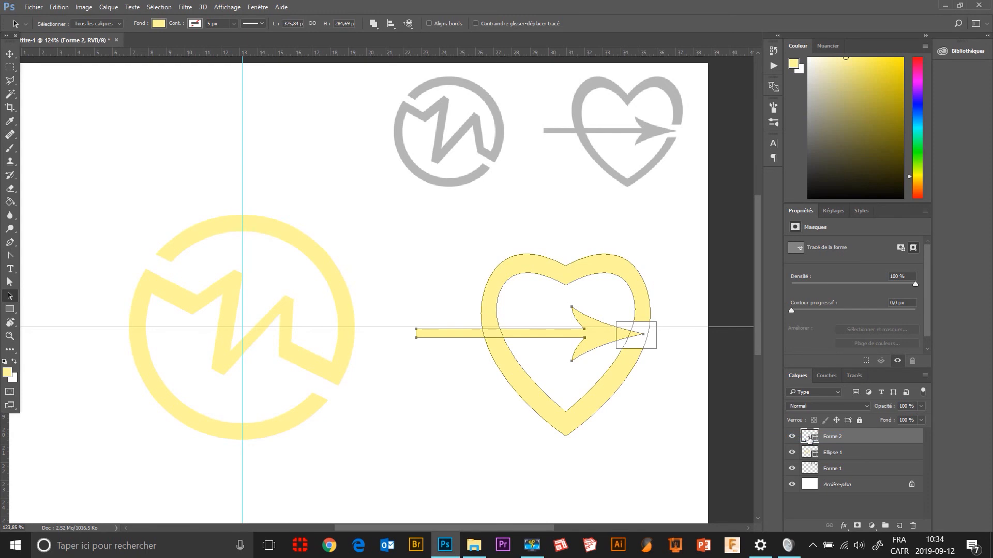
pyautogui.click(792, 437)
pyautogui.click(792, 437)
pyautogui.click(373, 24)
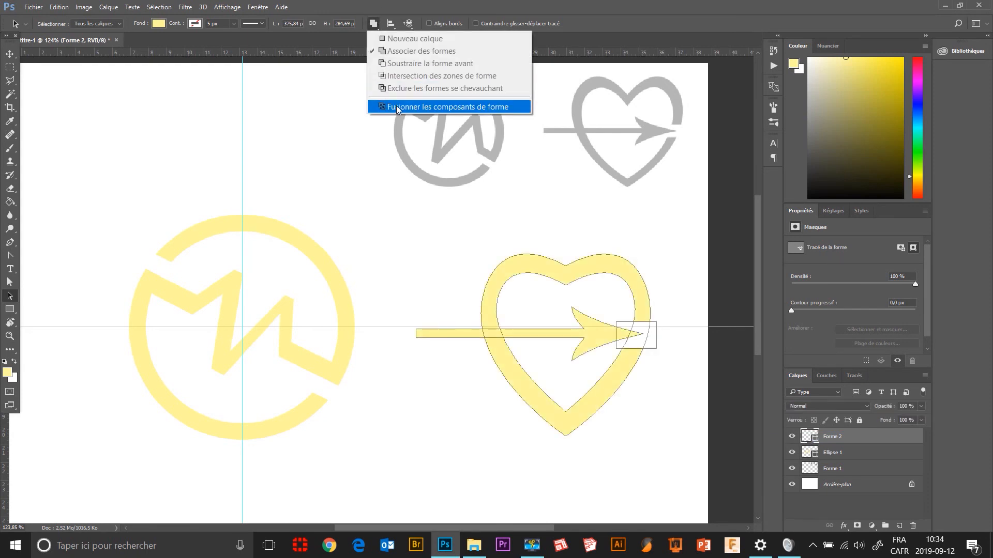
pyautogui.click(396, 106)
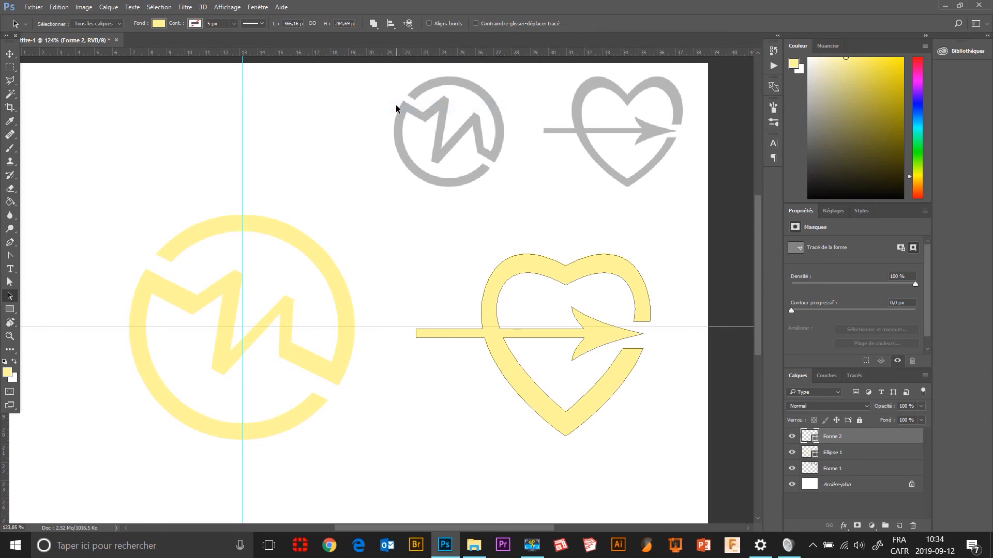